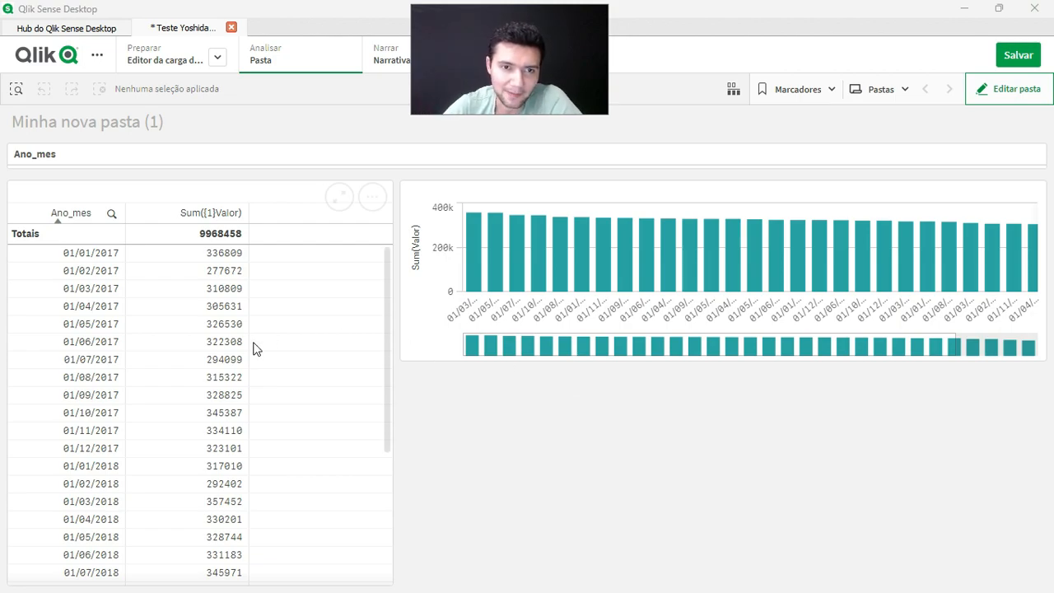
Look through the monthly sums of Valor in the Ano_mes table
scroll(275, 424, down, 3)
scroll(275, 424, up, 3)
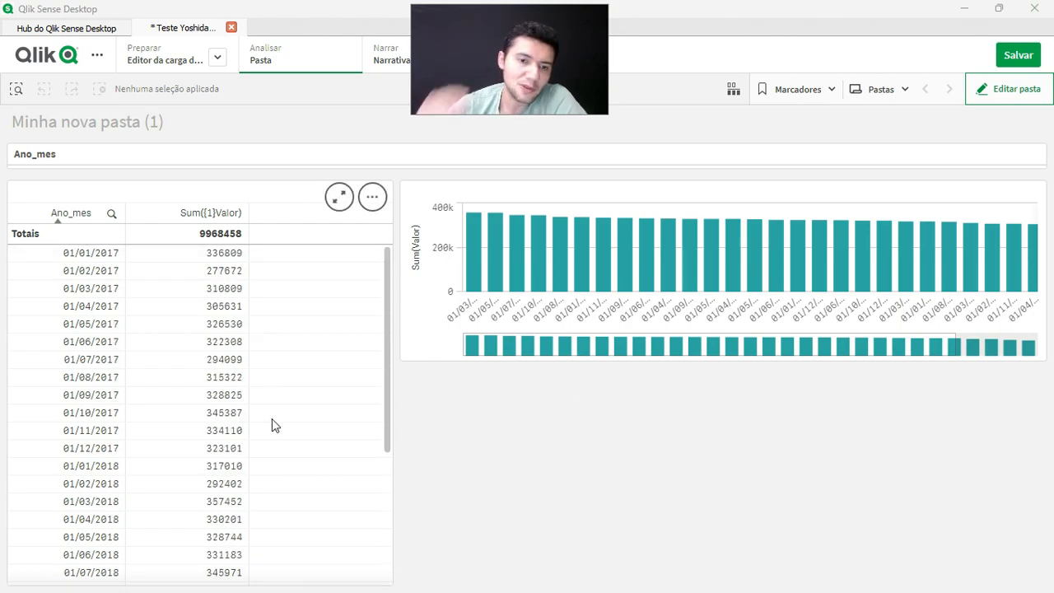
scroll(273, 445, down, 3)
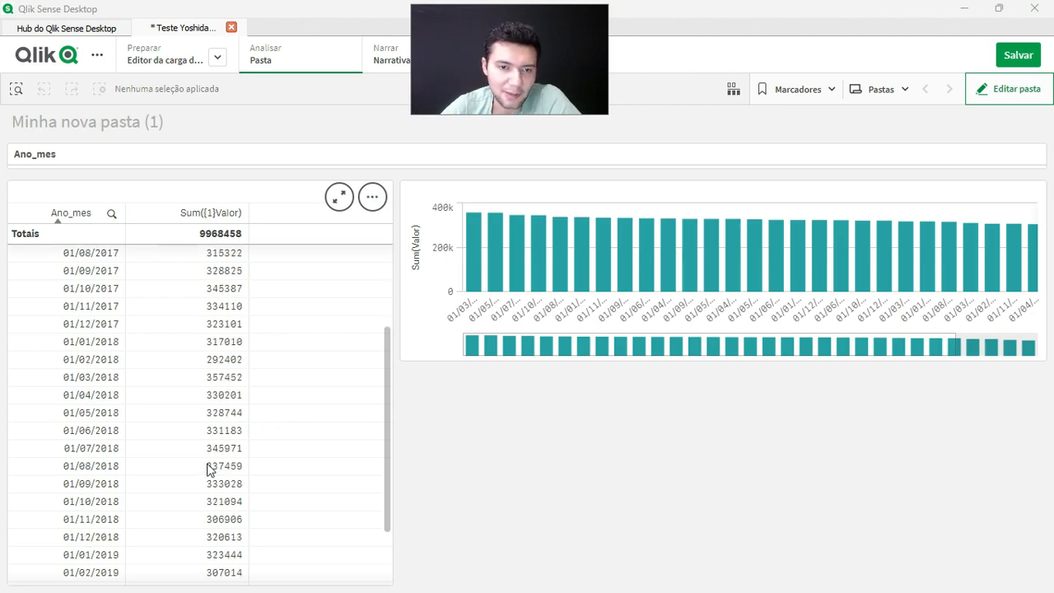
scroll(289, 466, up, 3)
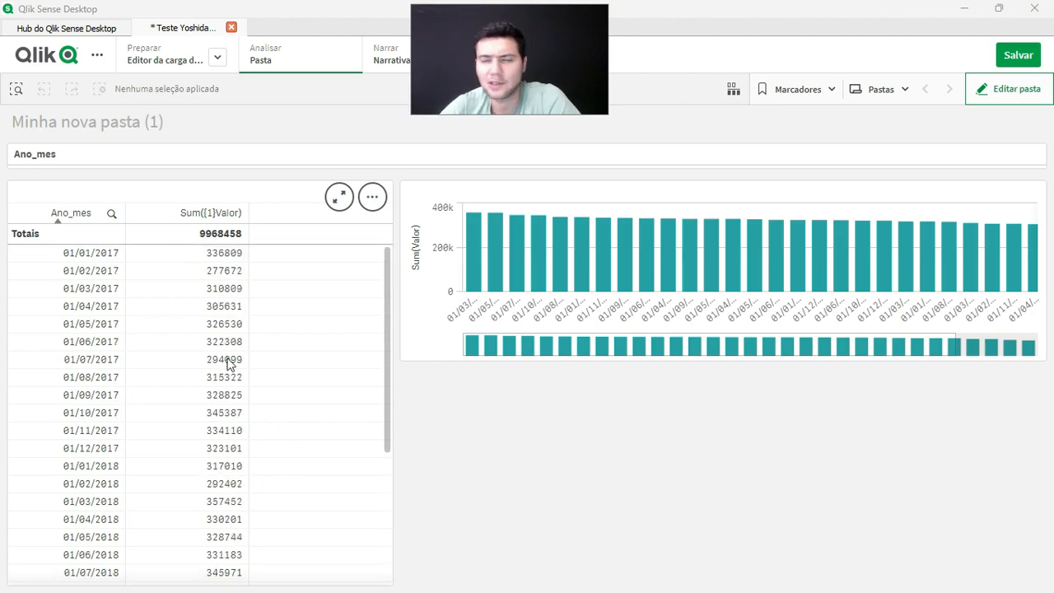
scroll(278, 395, down, 3)
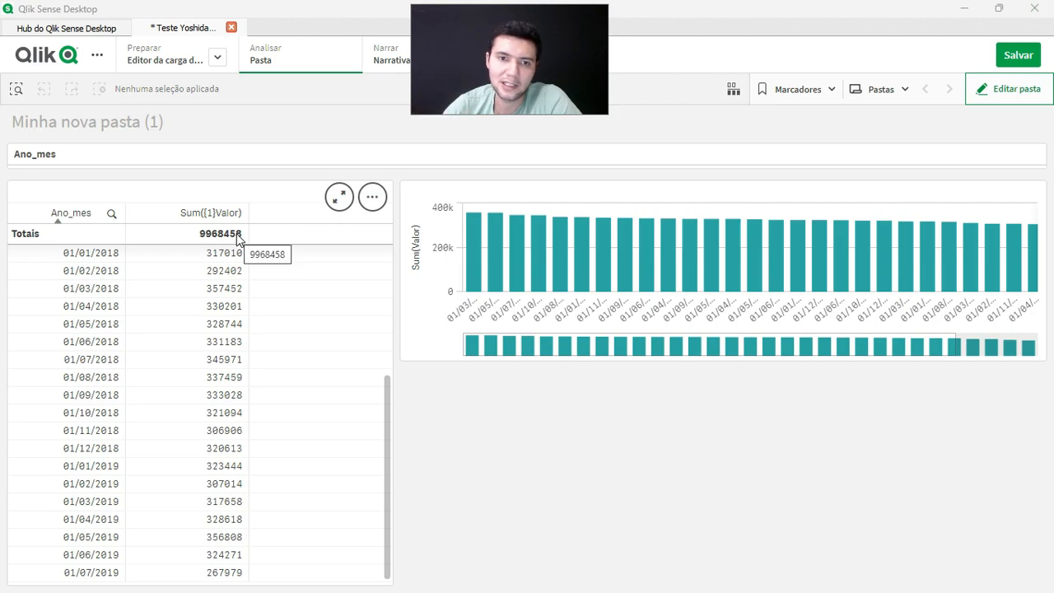
Filter Ano_mes to 01/02/2018, and compare the chart's bar with the monthly rows in the table
click(255, 161)
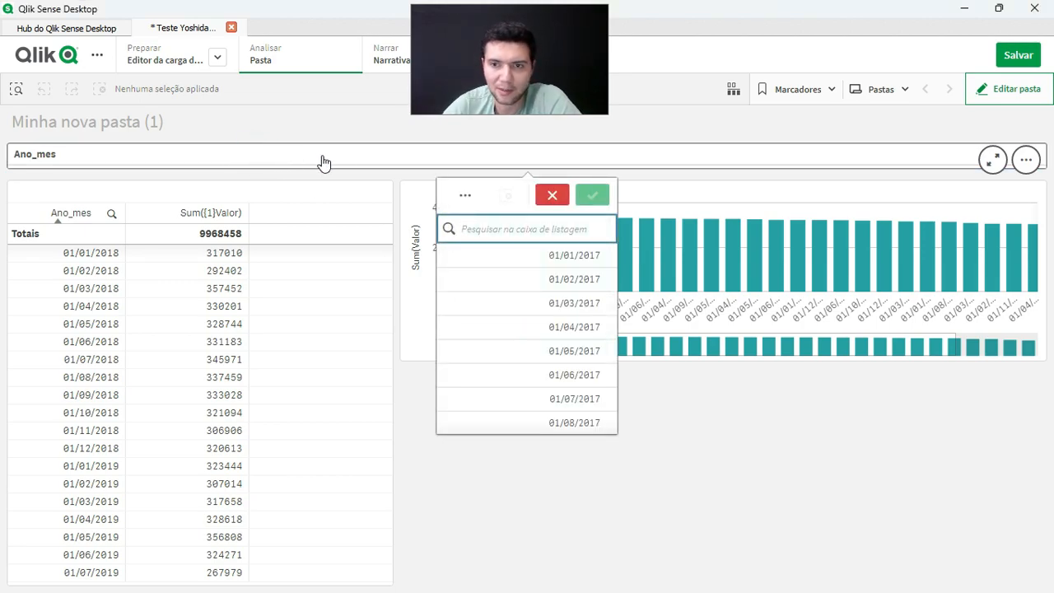
scroll(531, 348, down, 3)
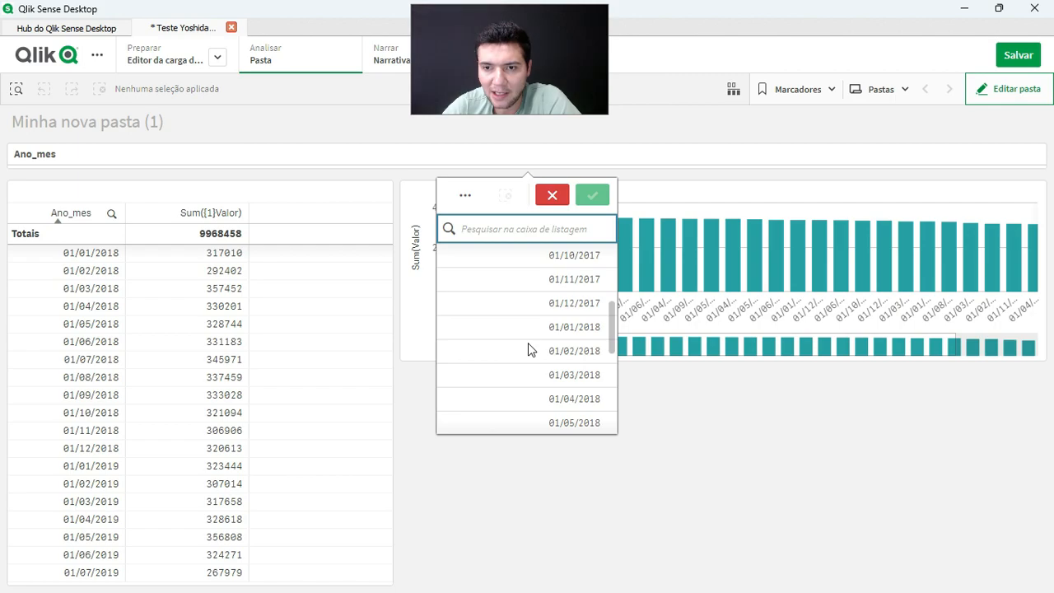
click(570, 354)
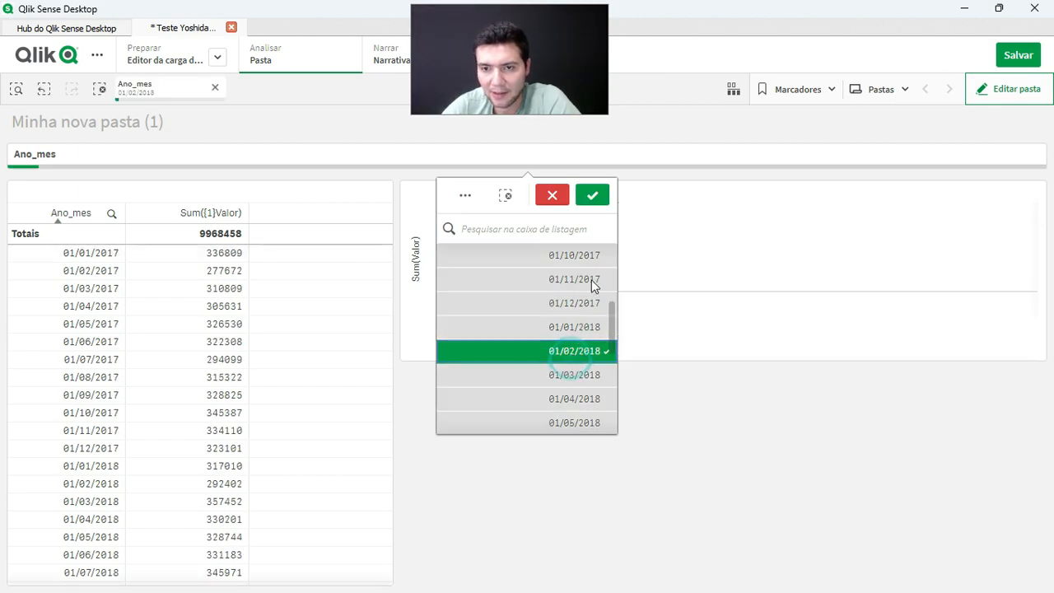
click(592, 196)
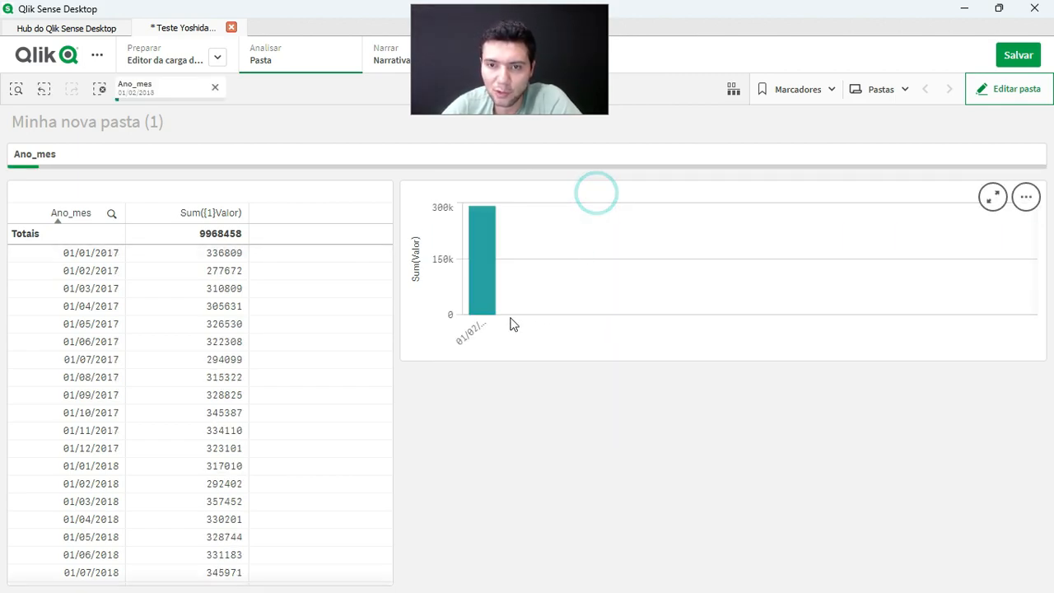
mouse_move(481, 296)
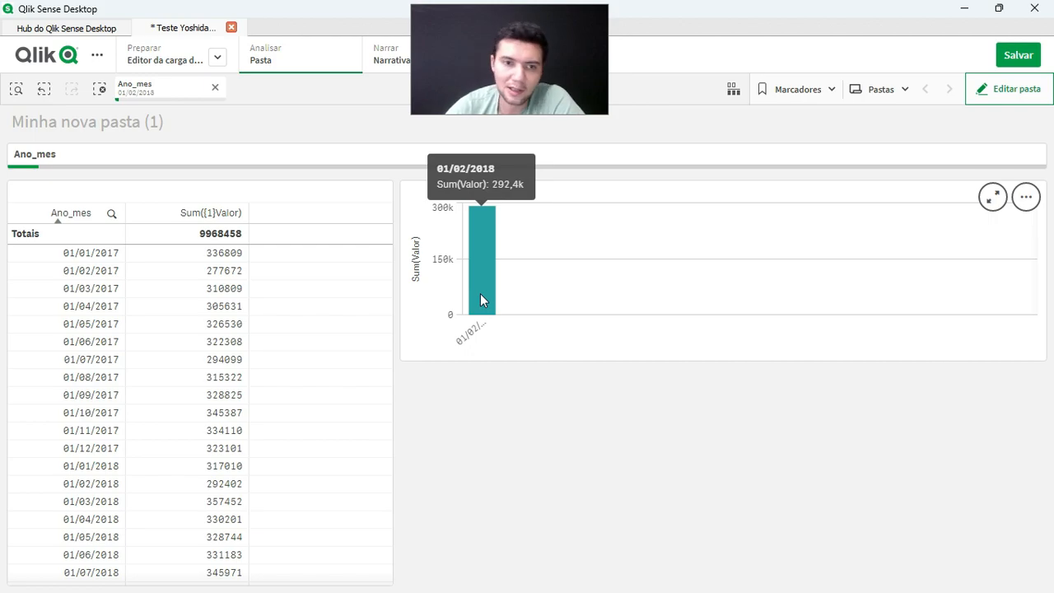
scroll(218, 428, down, 3)
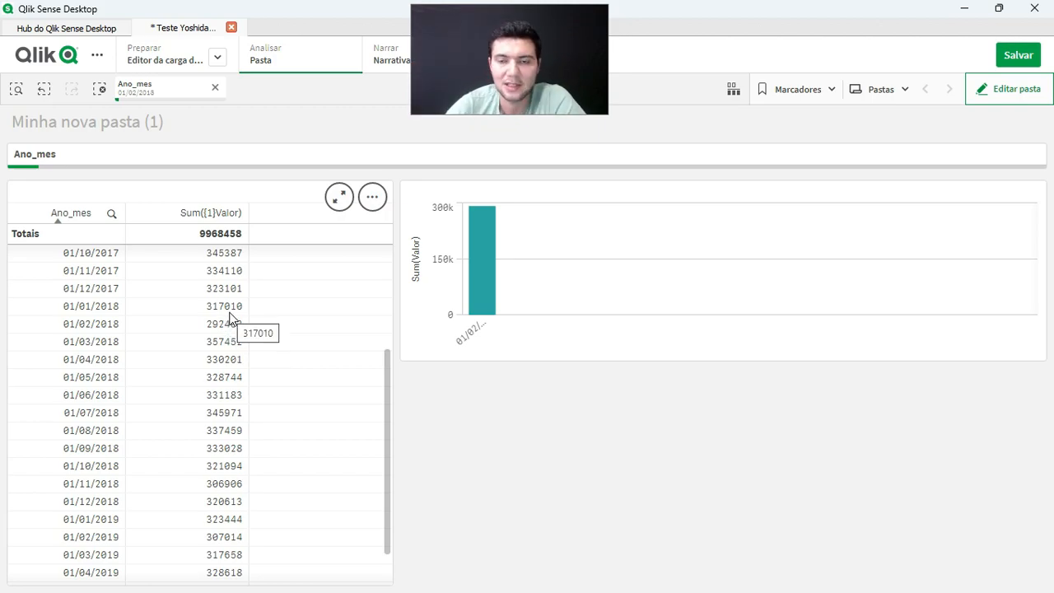
Put the sheet into edit mode, search the charts for "tab" and place a new table below the bar chart
click(992, 92)
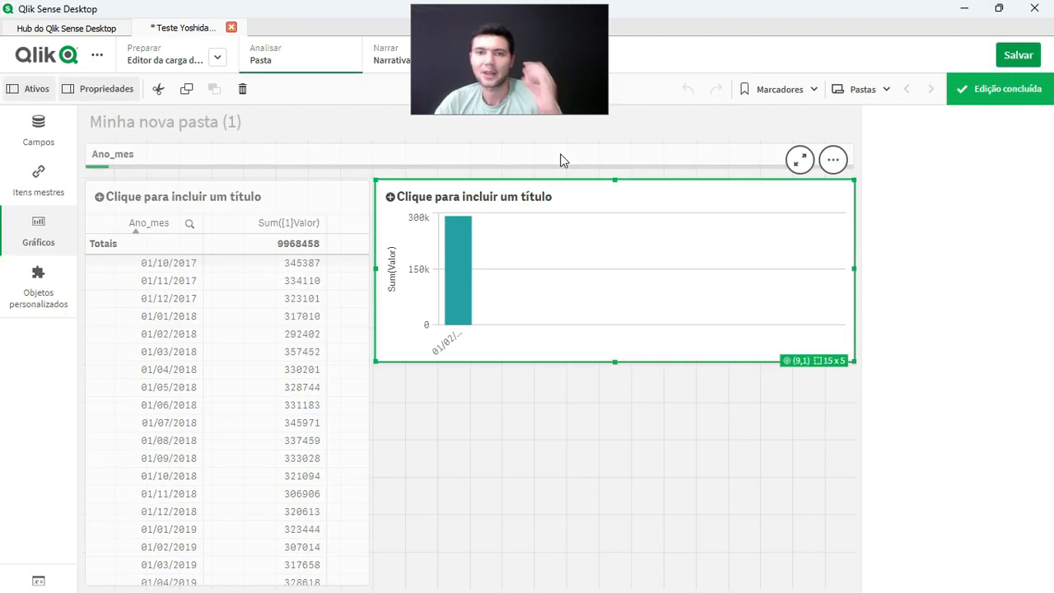
click(135, 122)
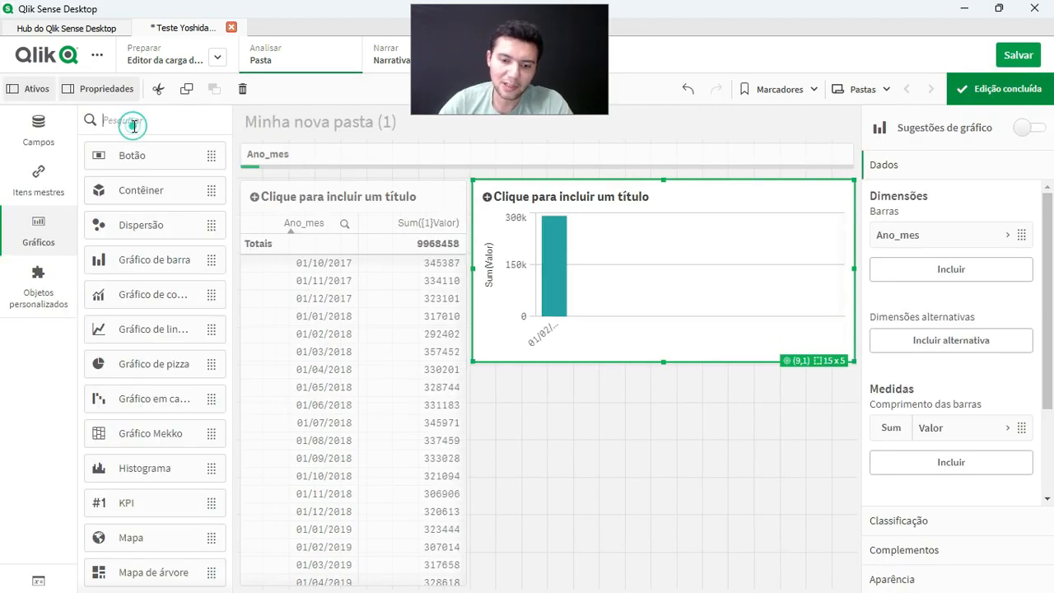
text(tab)
drag(151, 162, 601, 467)
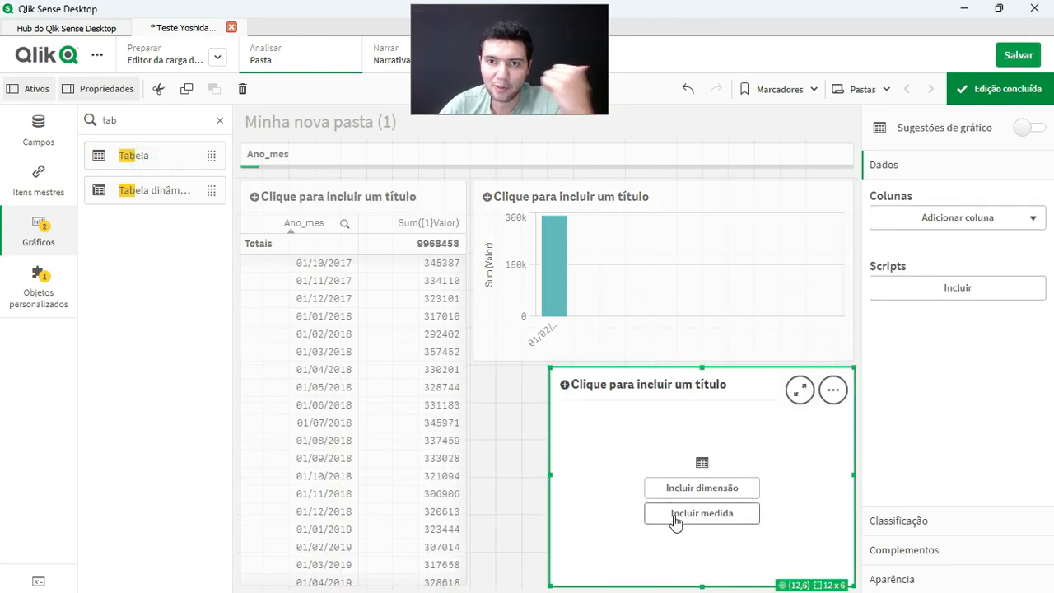
Add a measure to the new table and begin its expression with MonthStart(max(Ano_mes)
click(675, 519)
click(923, 377)
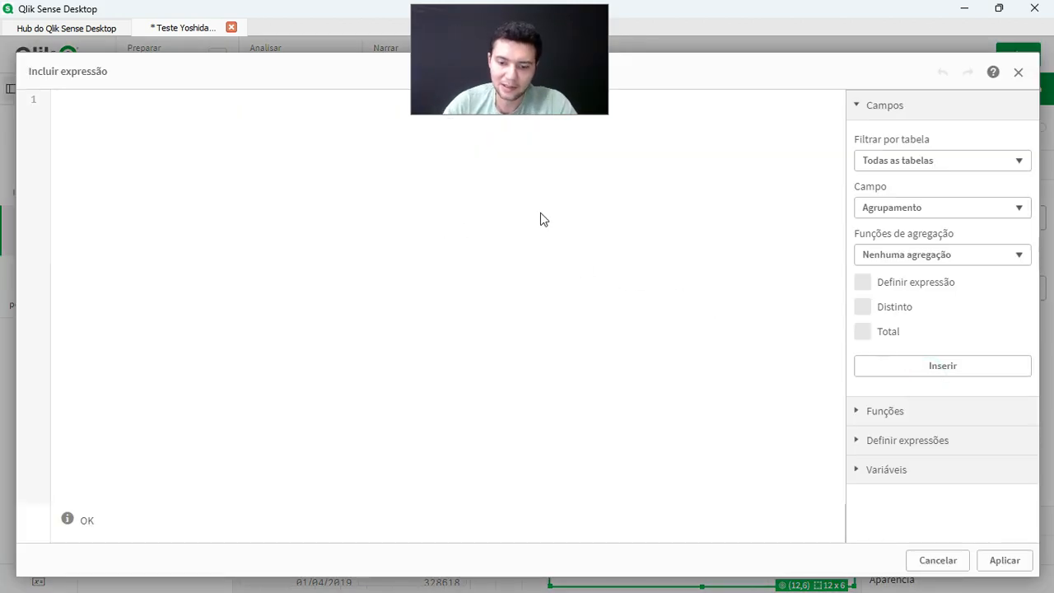
text(moth)
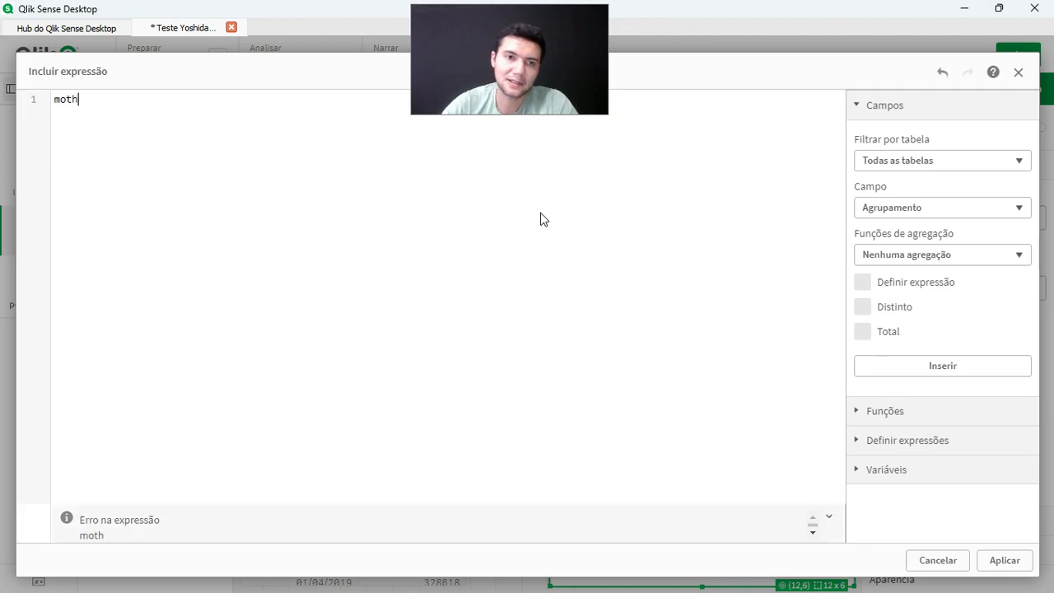
key(BackSpace)
key(BackSpace)
key(BackSpace)
text(monthst)
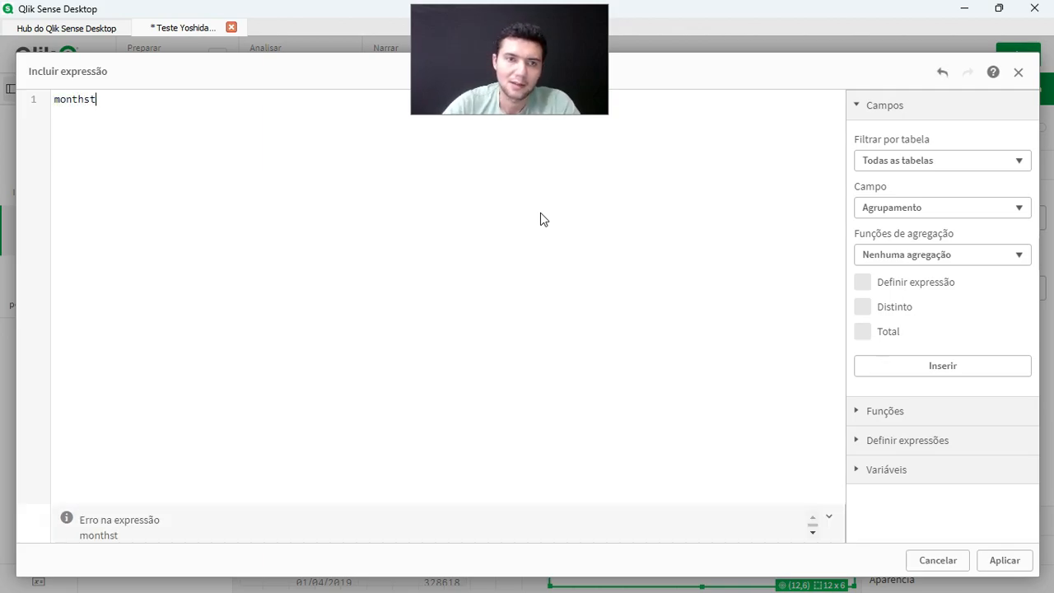
key(Return)
text((ma)
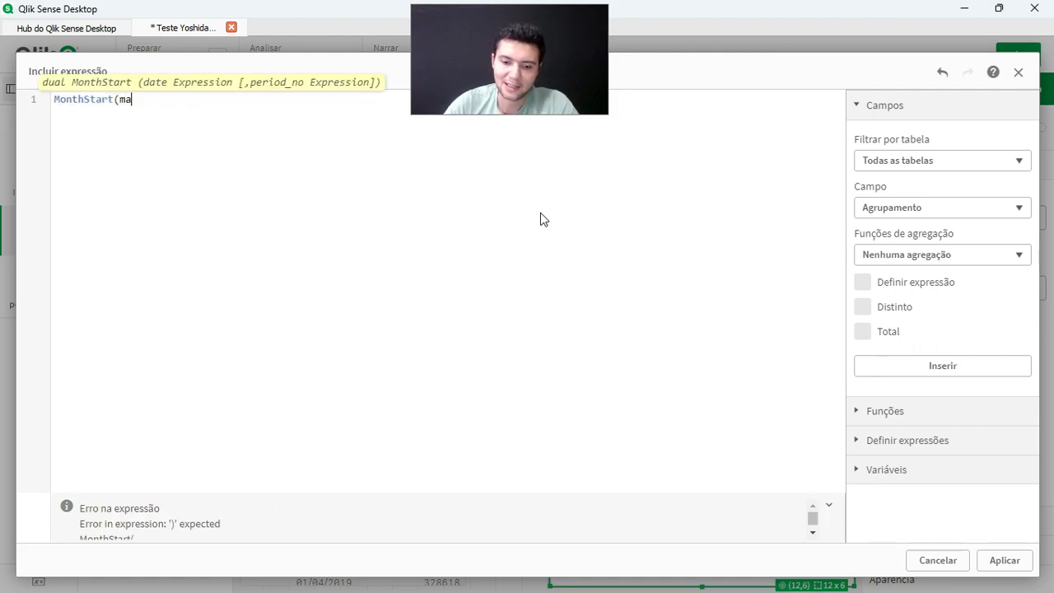
text(x(Ano_mes))
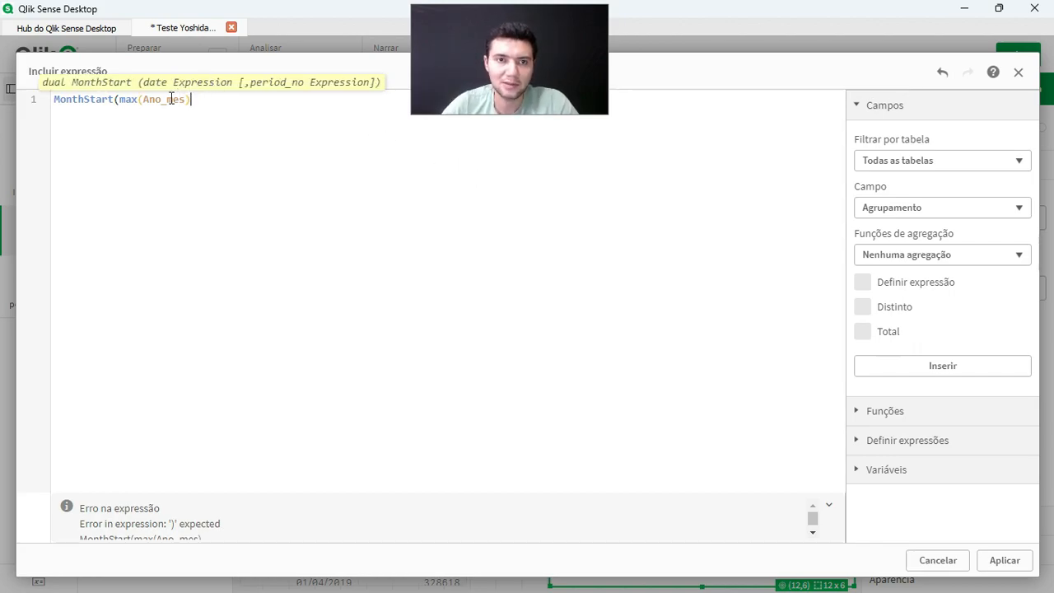
Replace max with min, complete the expression as MonthStart(min(Ano_mes),-1) and apply it
click(126, 99)
double_click(126, 99)
text(min)
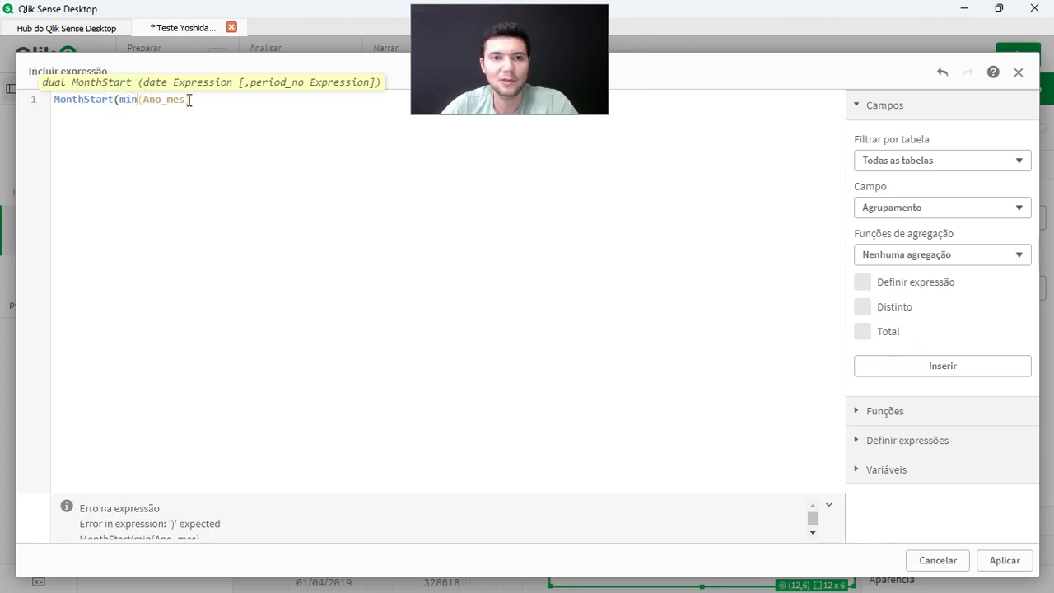
click(207, 99)
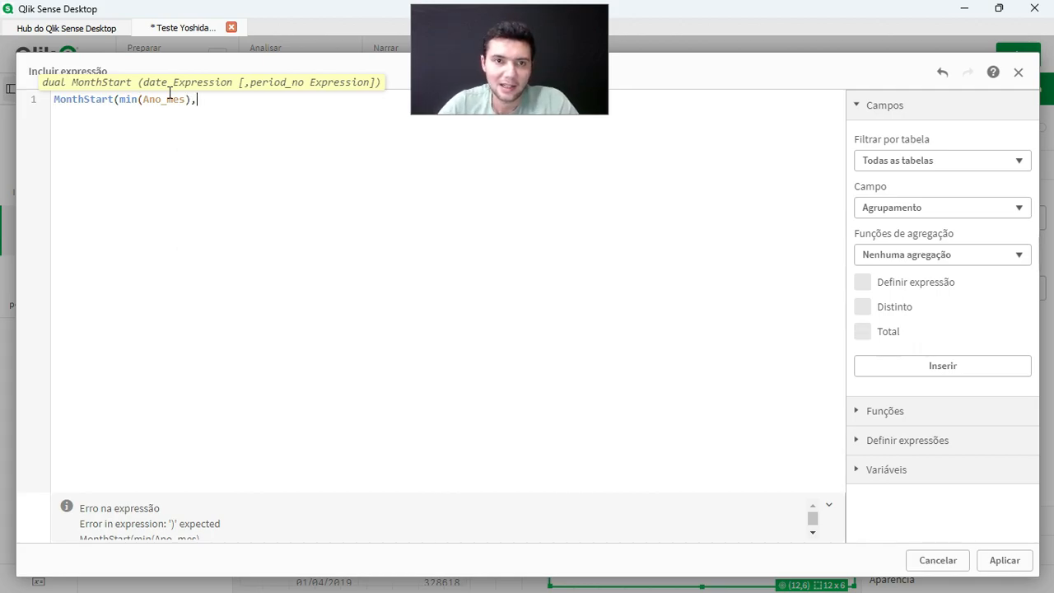
text())
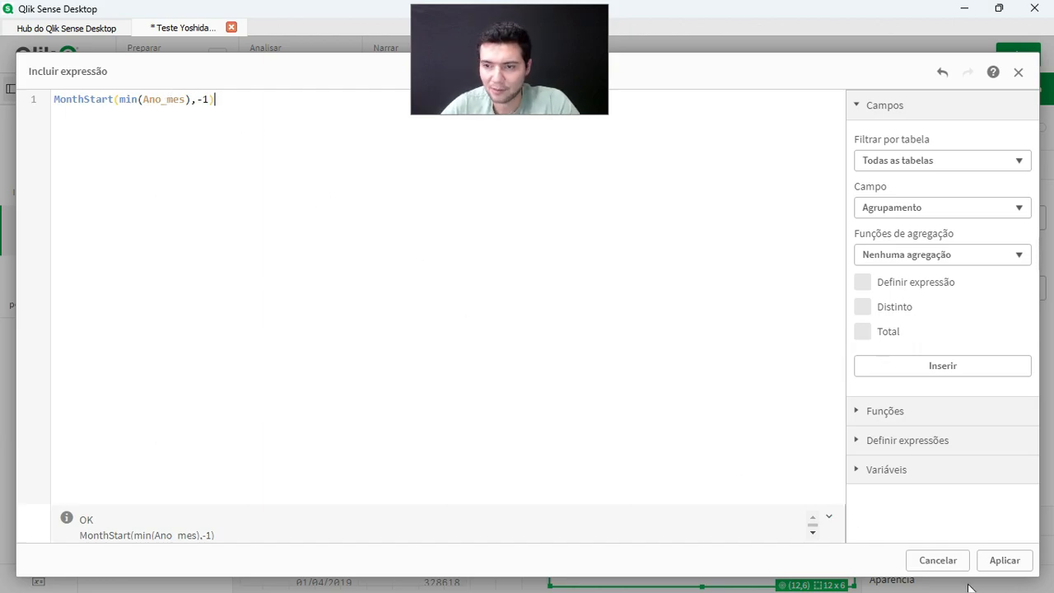
click(1018, 566)
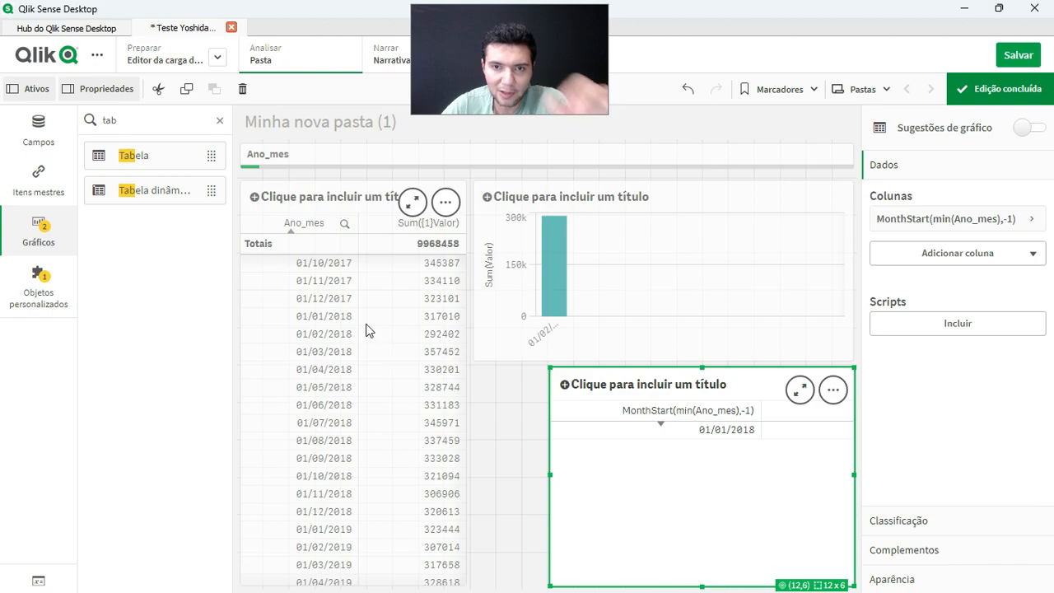
Reopen the measure's expression for editing and write Sum(Valor) on line 4, below the MonthStart formula
click(970, 218)
click(1006, 265)
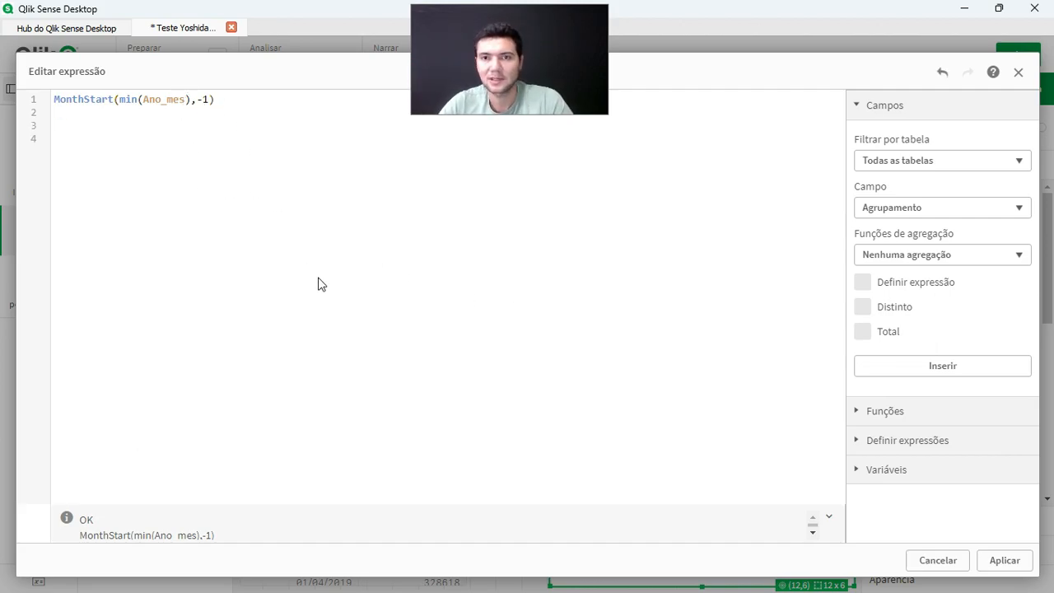
text(Um()
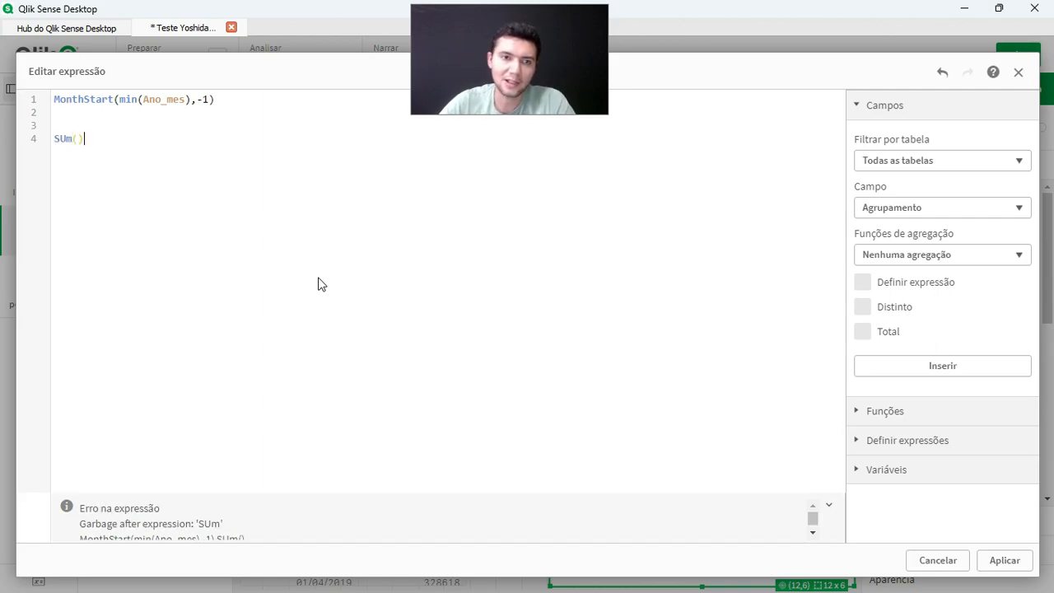
key(Left)
key(Left)
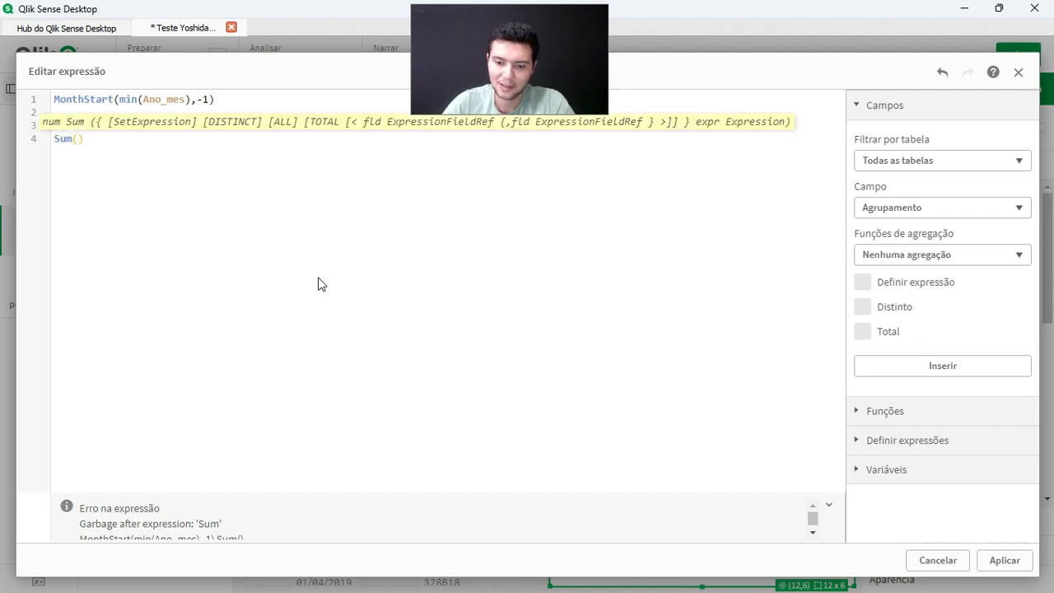
text(valo)
key(Return)
Insert the set modifier {<Ano_mes=>} before Valor inside the Sum
key(Left)
key(Left)
key(Left)
key(Left)
key(Left)
key(Left)
text({)
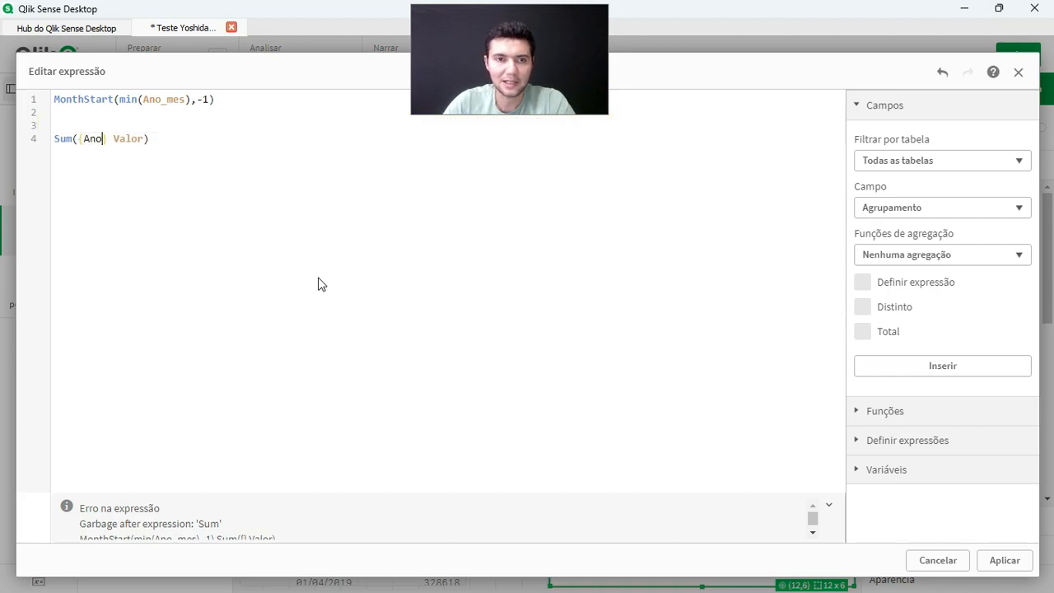
text(<Ano_mes)
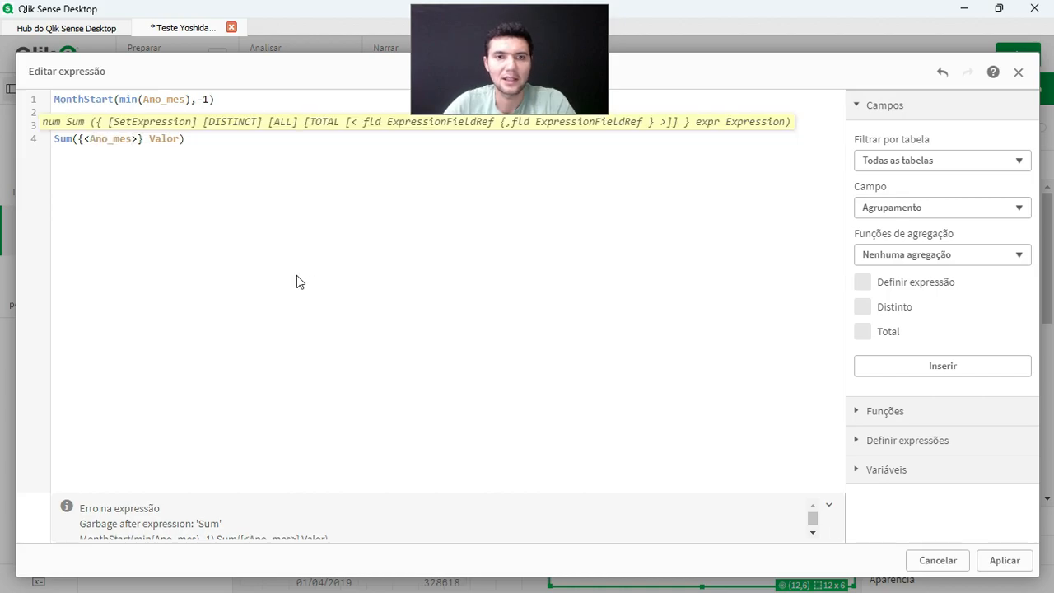
text(=)
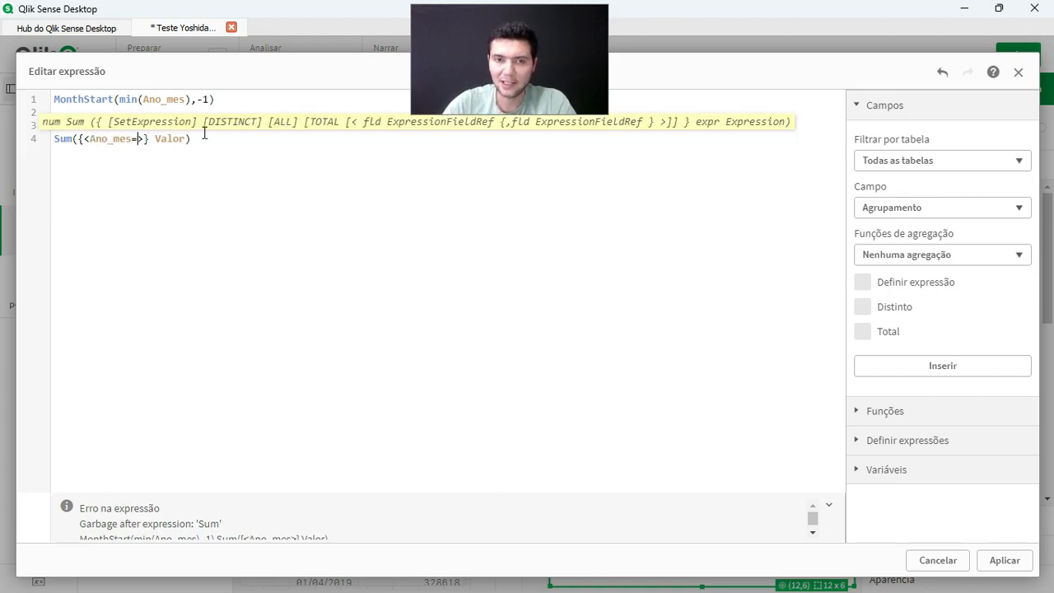
Move the MonthStart formula into the Ano_mes modifier as {"$(=MonthStart(min(Ano_mes),-1))"} and apply the expression
triple_click(223, 99)
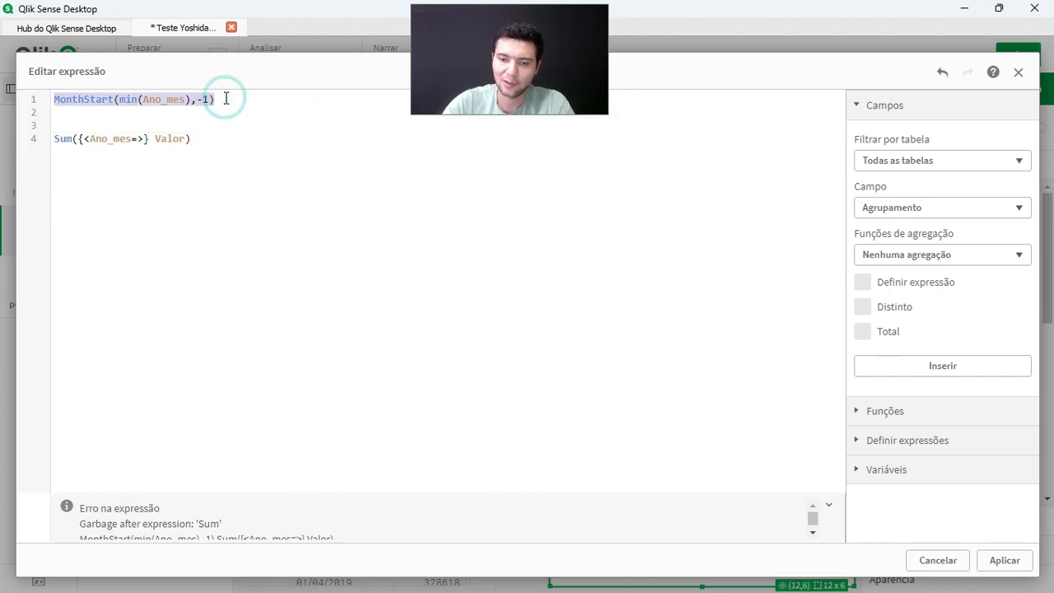
key(ctrl+x)
click(142, 138)
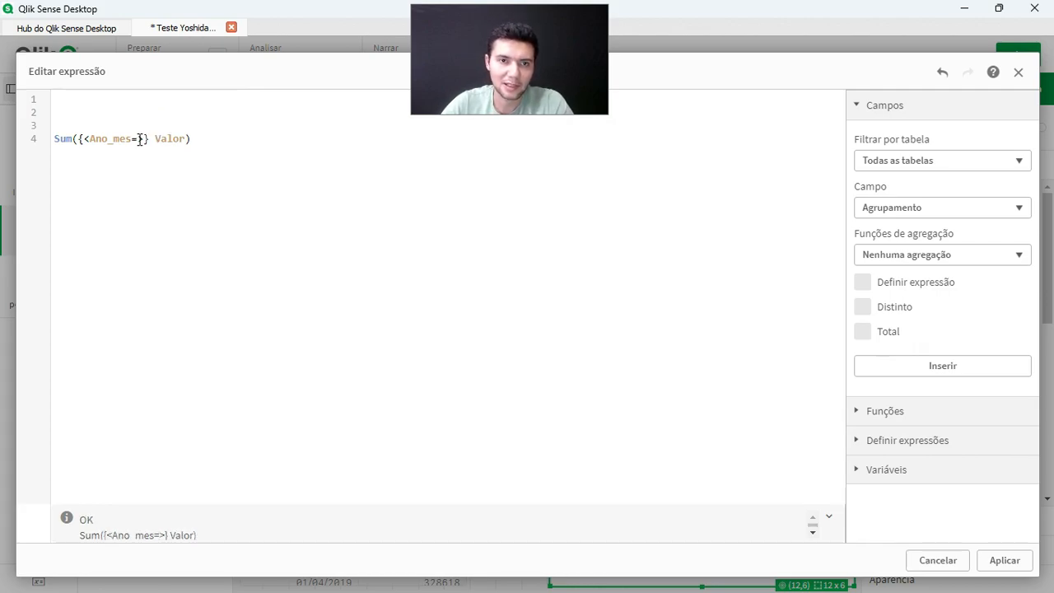
click(137, 139)
text({)
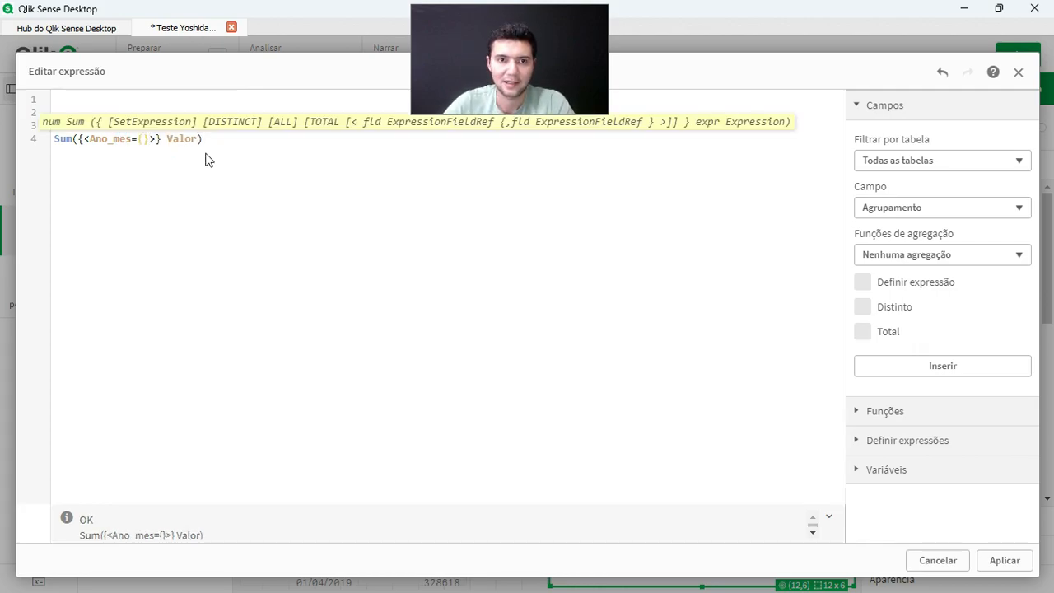
text("$()
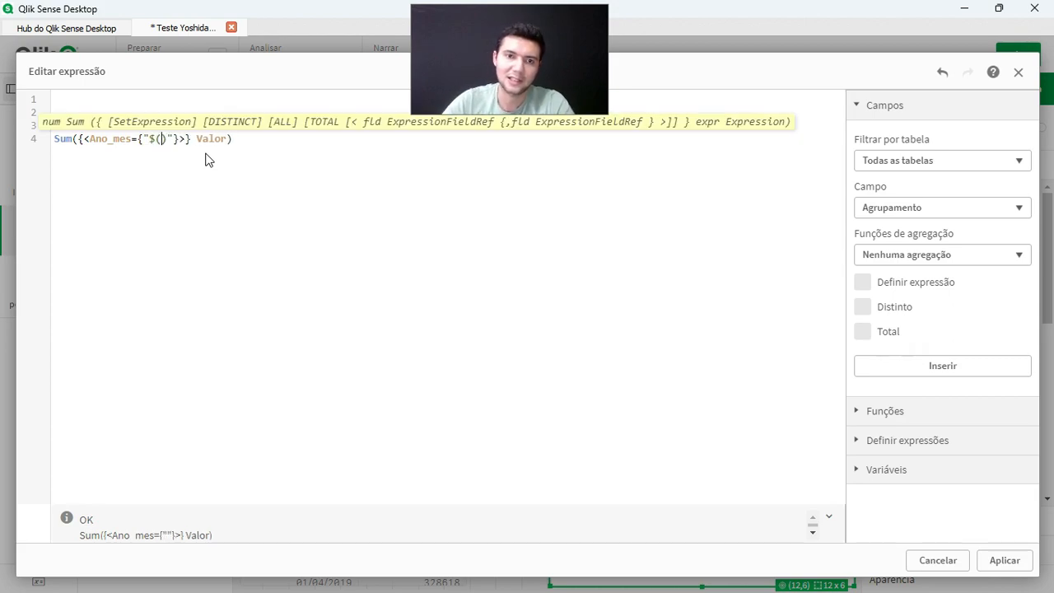
text(=)
key(ctrl+v)
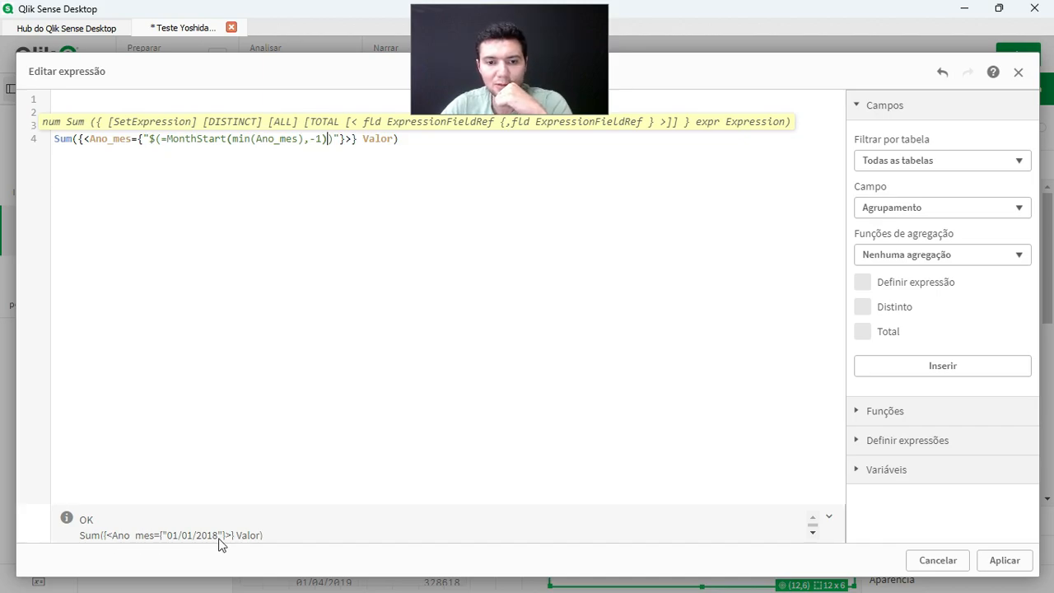
click(1002, 561)
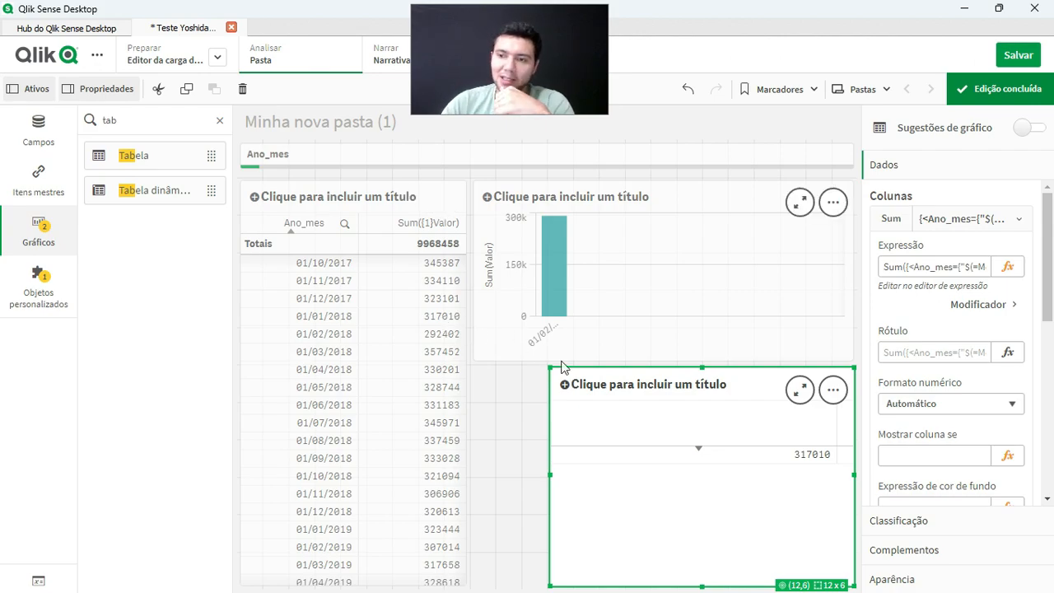
Delete the empty lines above Sum in the table measure's expression and apply it
click(1010, 269)
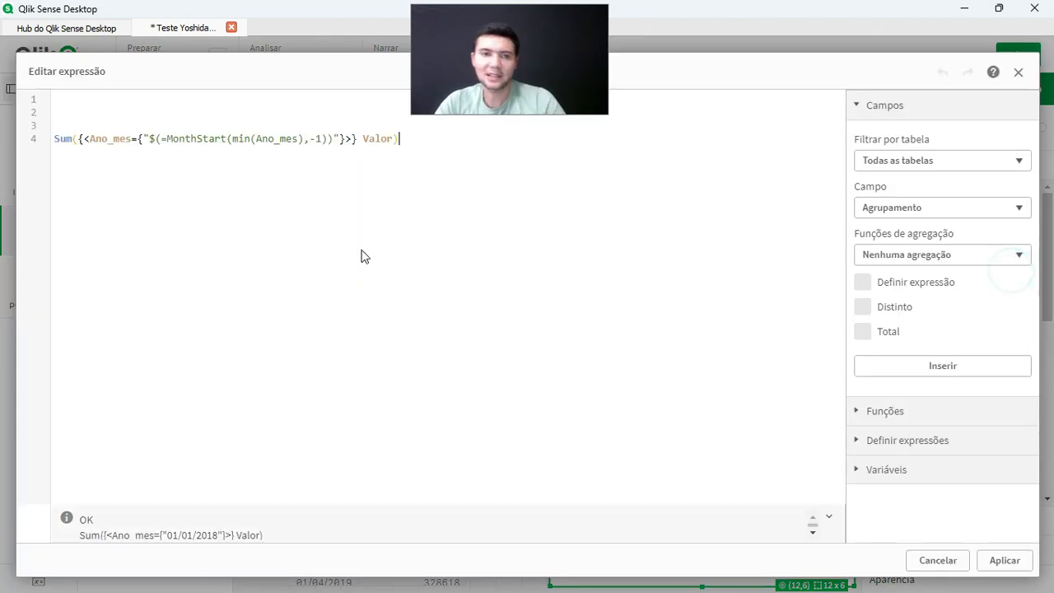
click(73, 122)
key(shift+Up)
key(shift+Up)
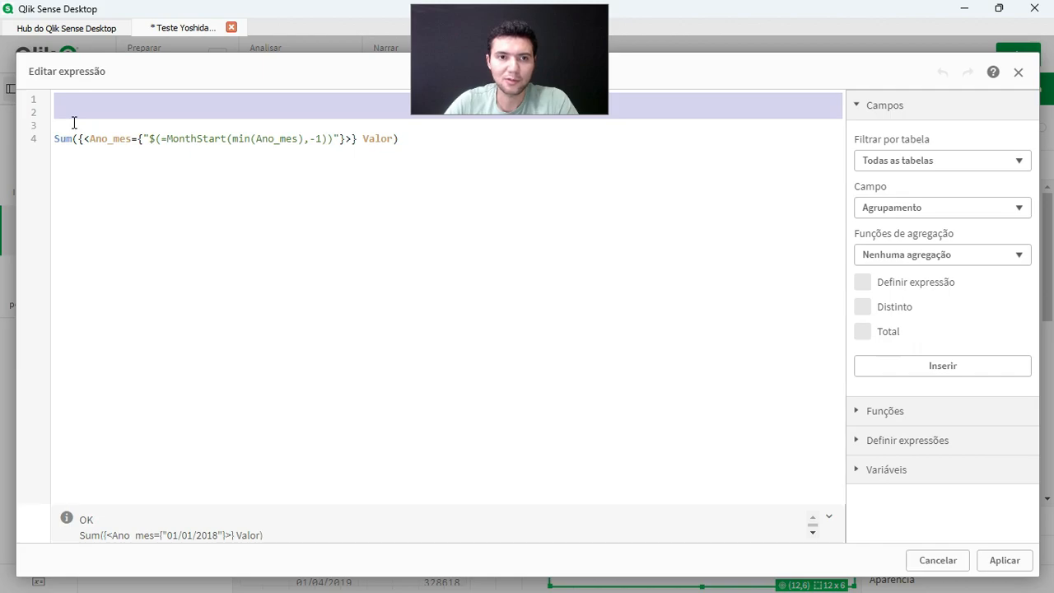
key(Delete)
key(Delete)
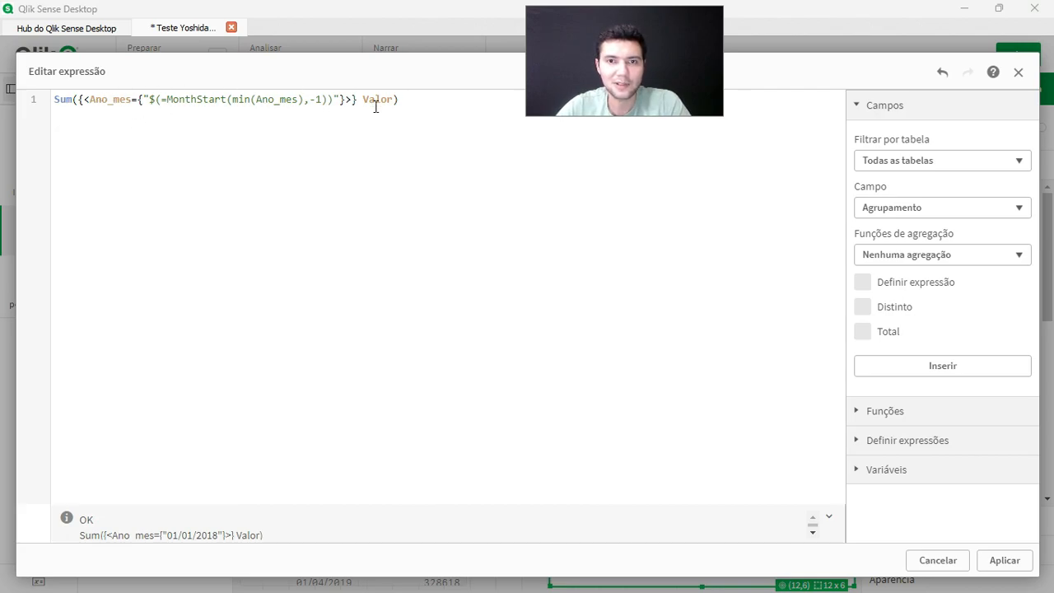
click(1005, 560)
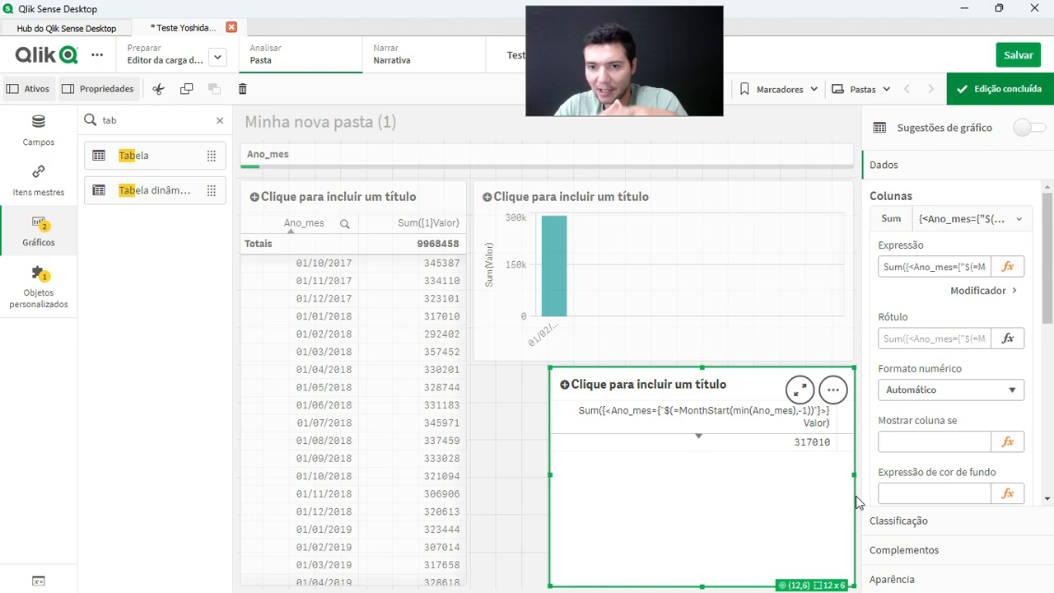
Resize the measure table to a narrow column beneath the bar chart, aligned with the chart's left edge
click(723, 286)
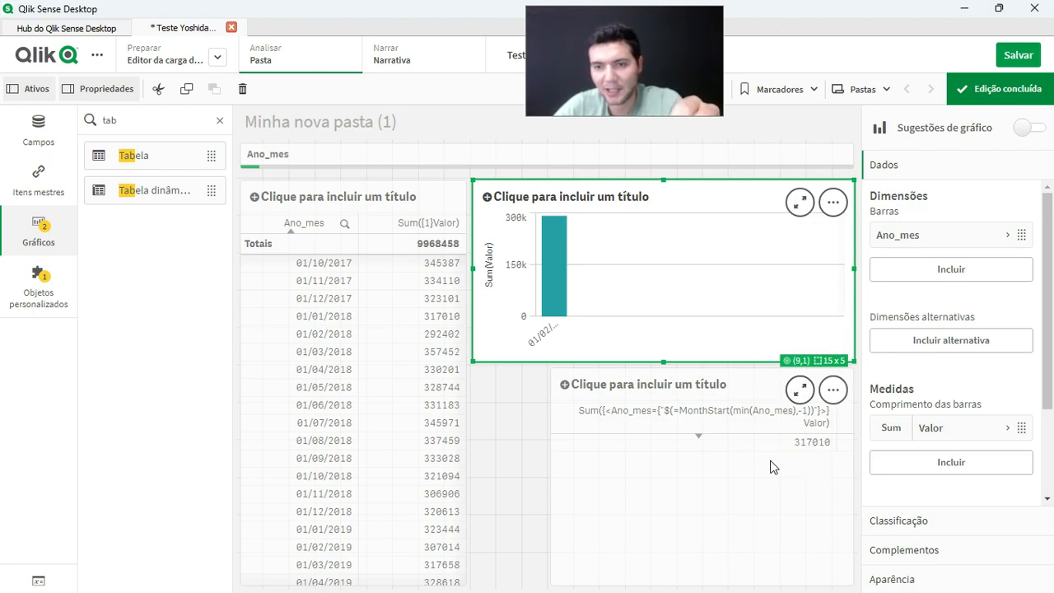
click(675, 494)
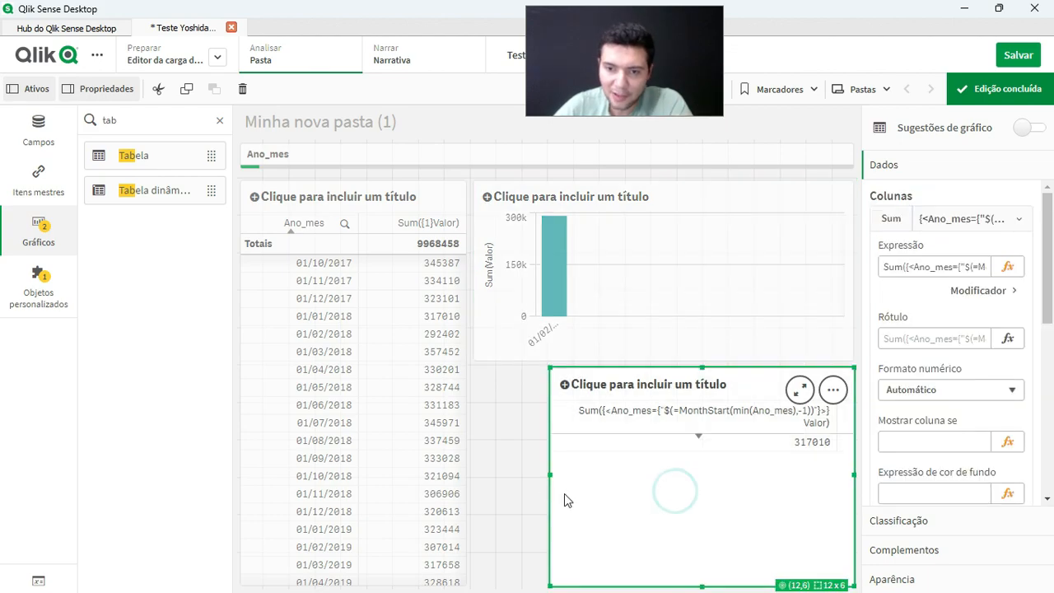
drag(551, 474, 473, 474)
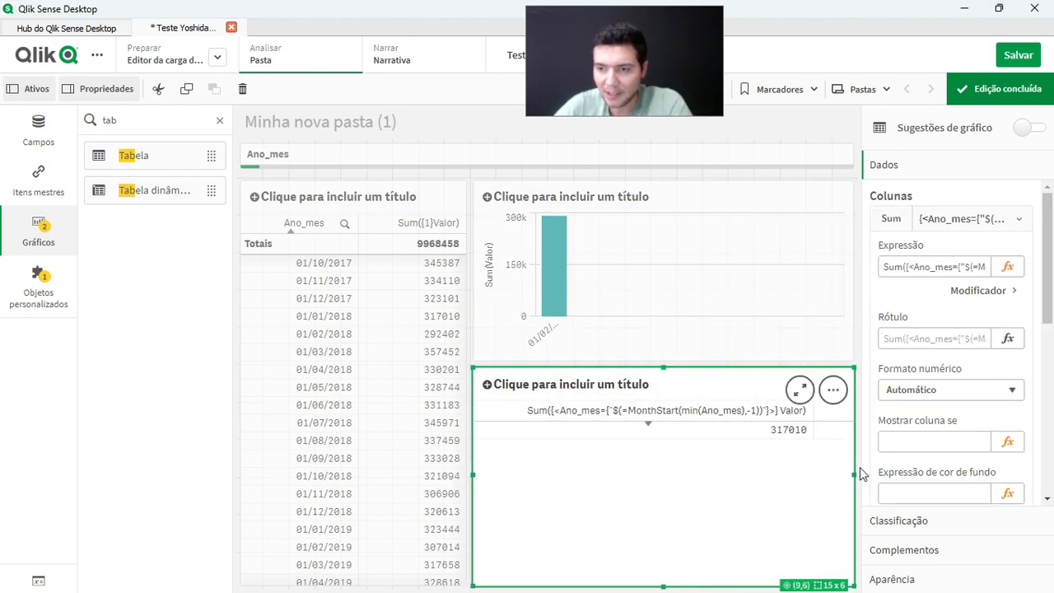
drag(850, 476, 575, 480)
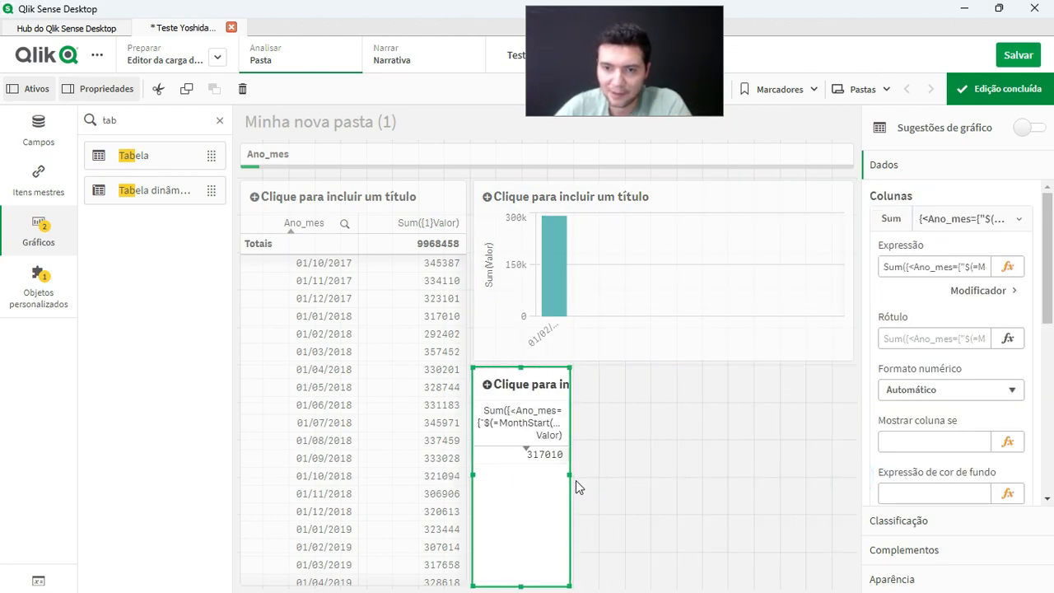
click(650, 306)
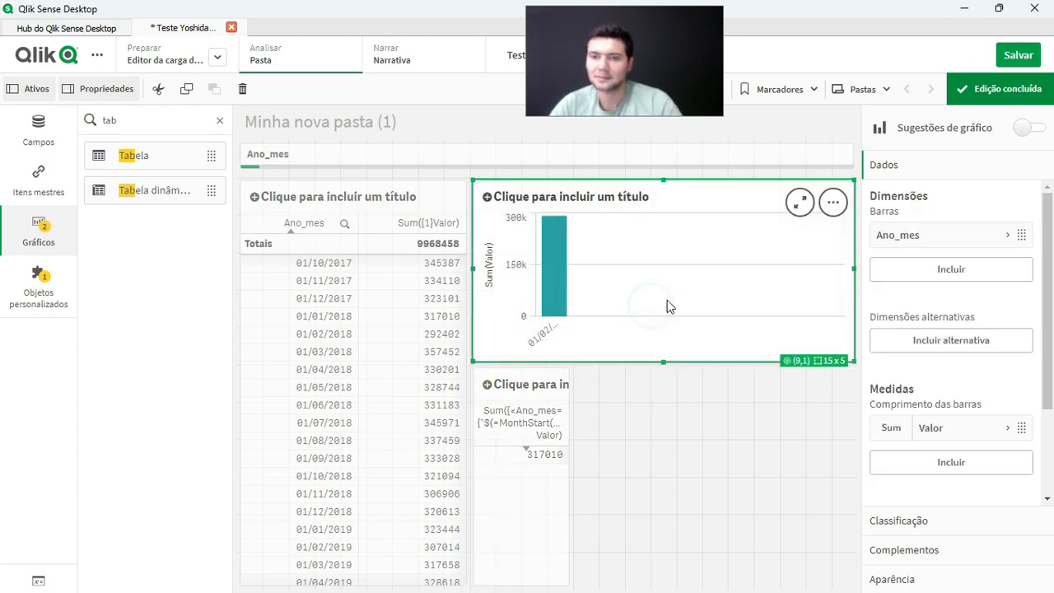
click(947, 428)
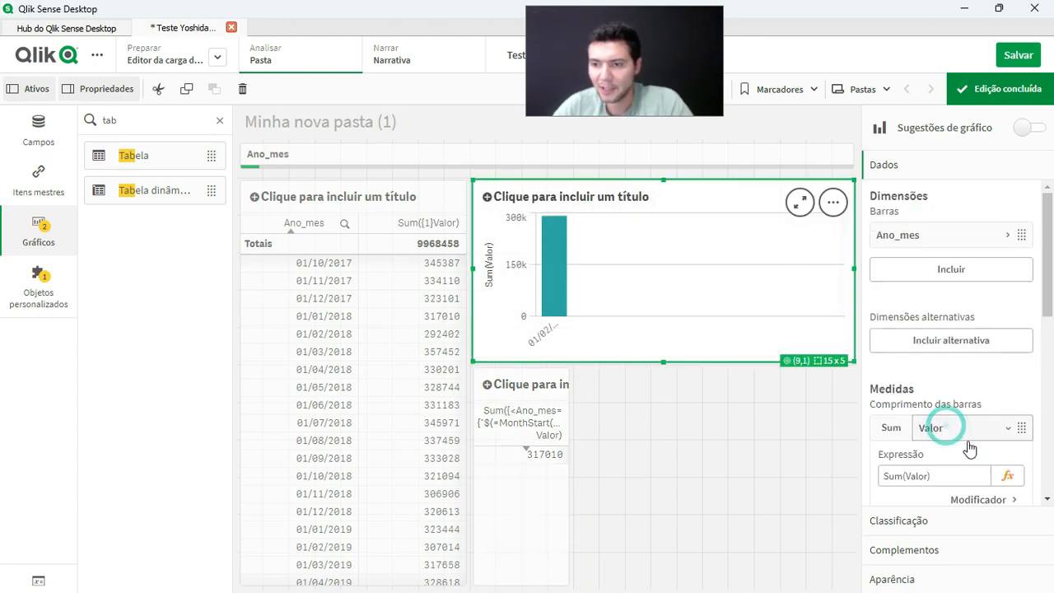
click(1008, 477)
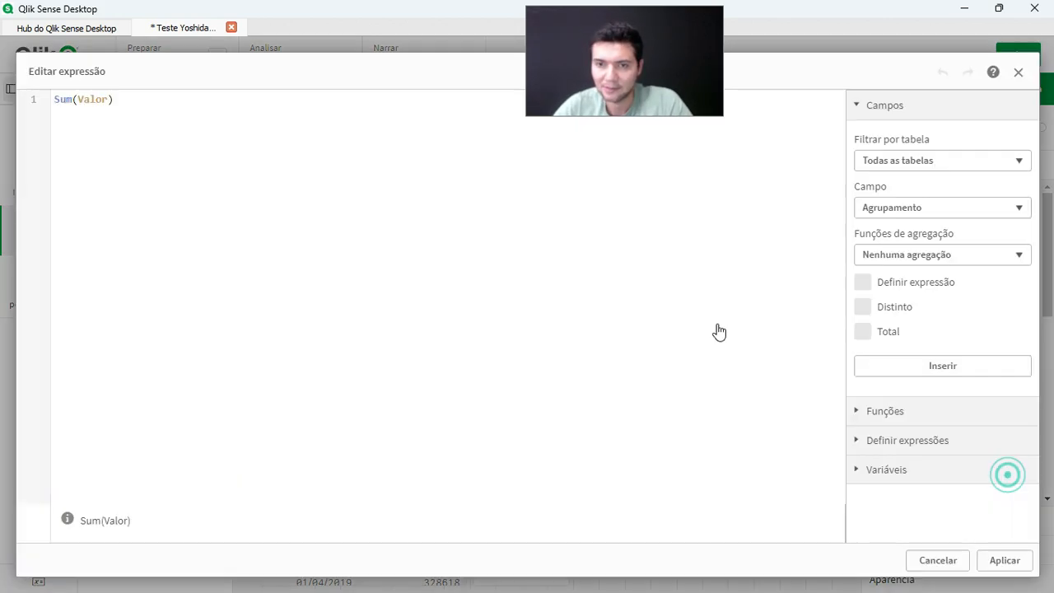
click(79, 100)
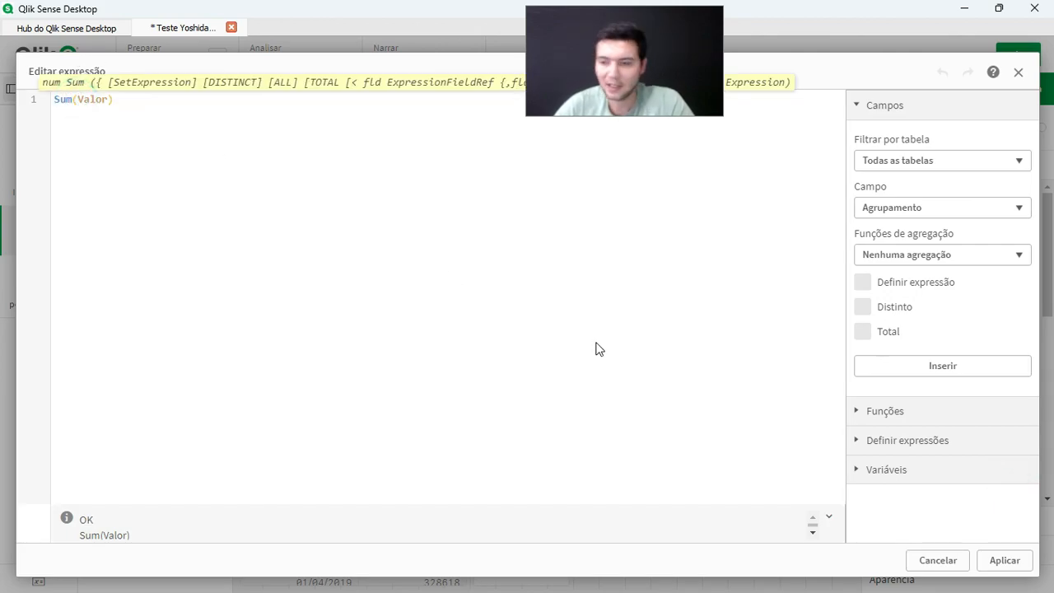
click(1005, 562)
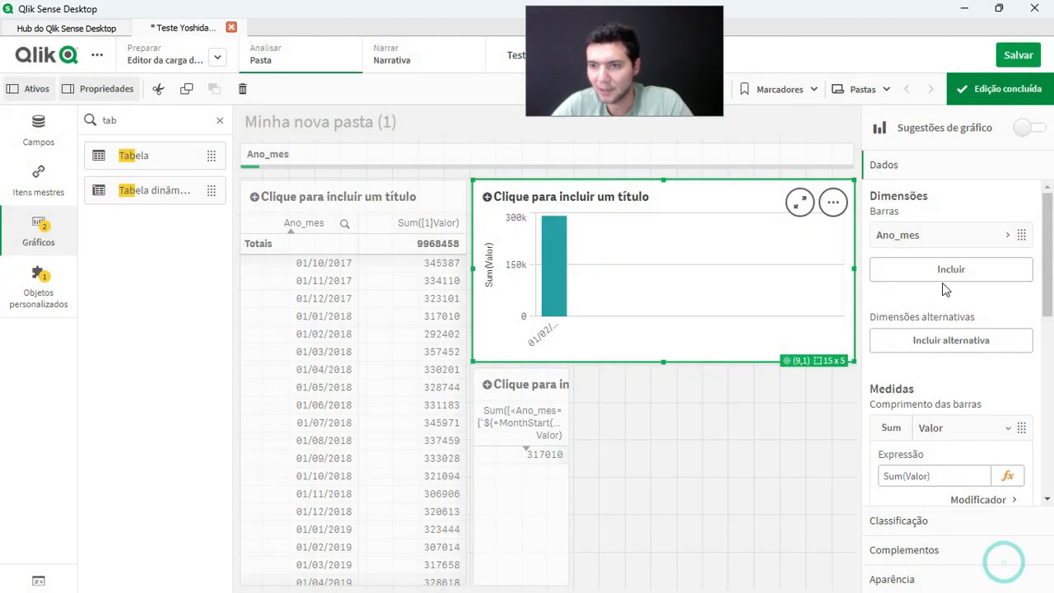
click(951, 428)
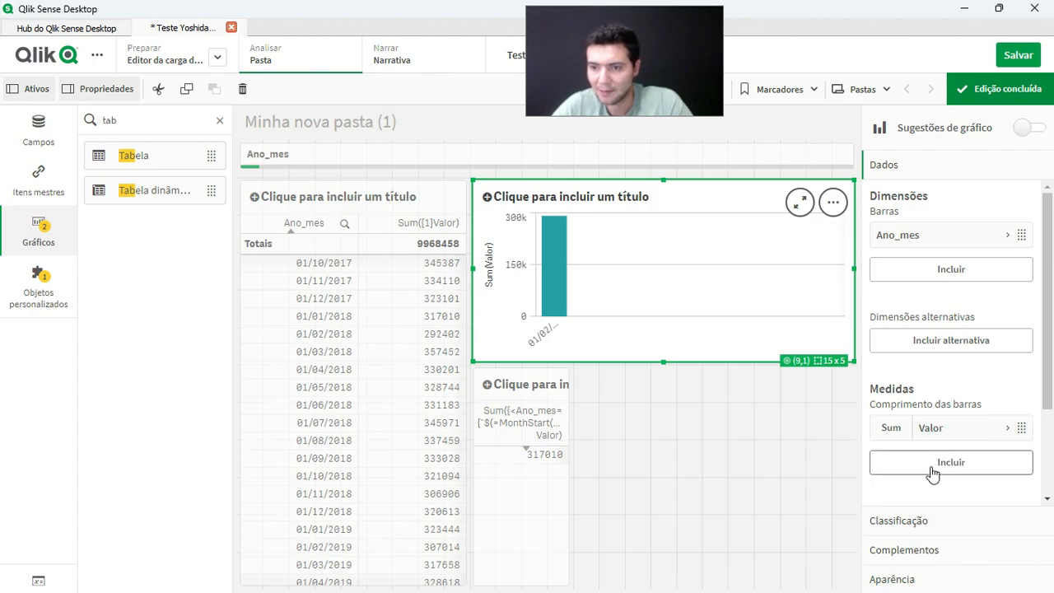
Copy the set modifier {<Ano_mes={"$(=MonthStart(min(Ano_mes),-1))"}>} from the small table's measure and leave its expression unedited
click(533, 471)
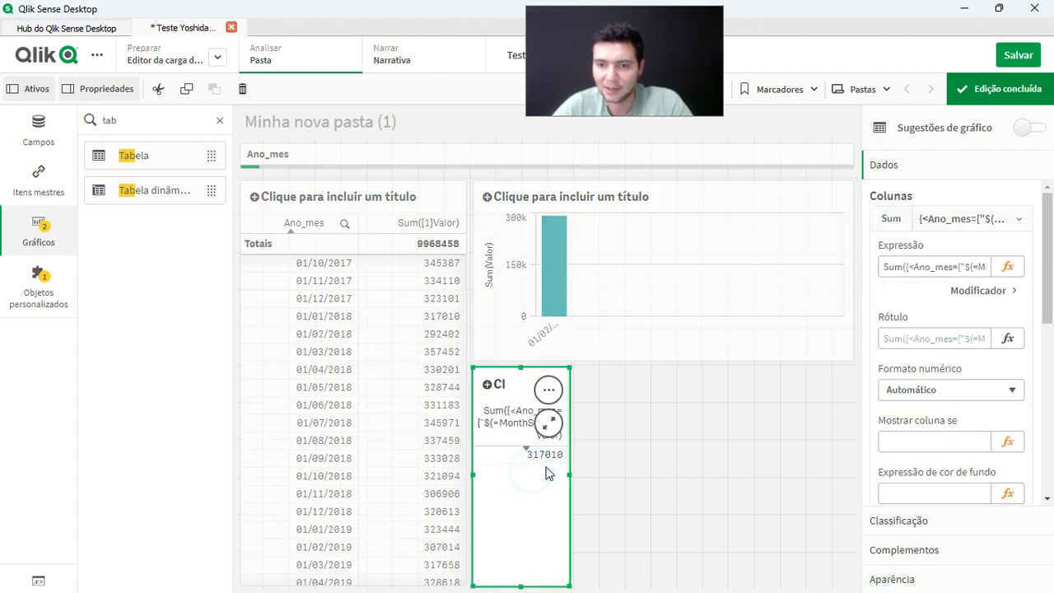
click(1007, 266)
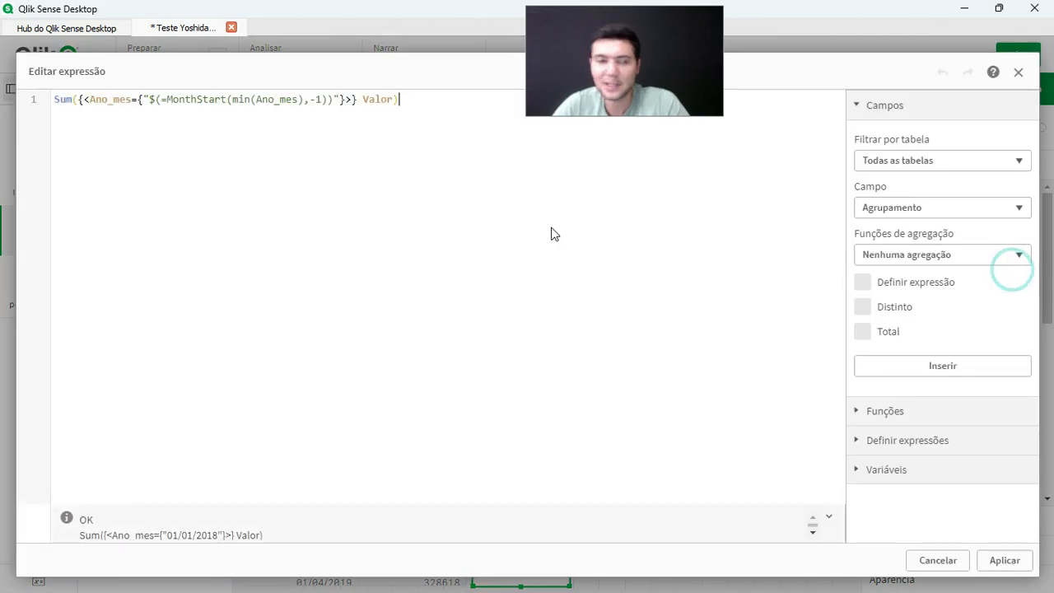
click(81, 99)
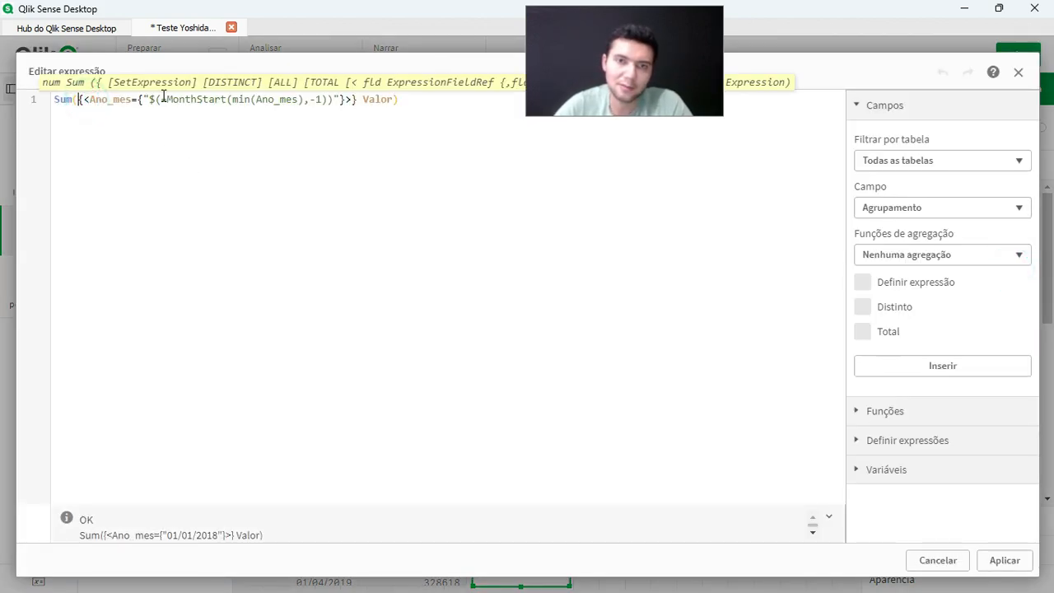
shift+click(356, 99)
key(ctrl+c)
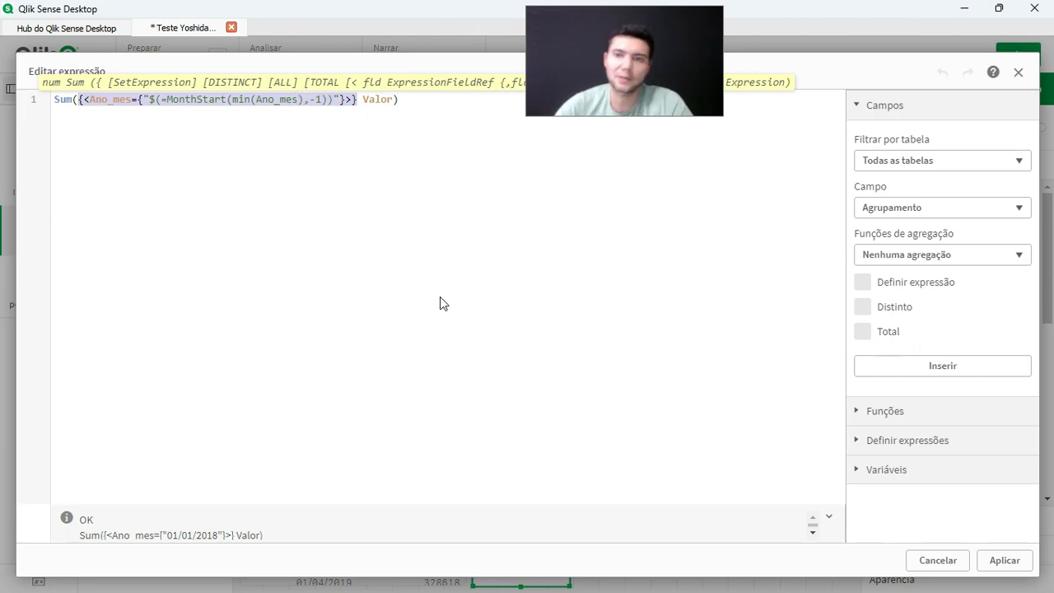
click(937, 560)
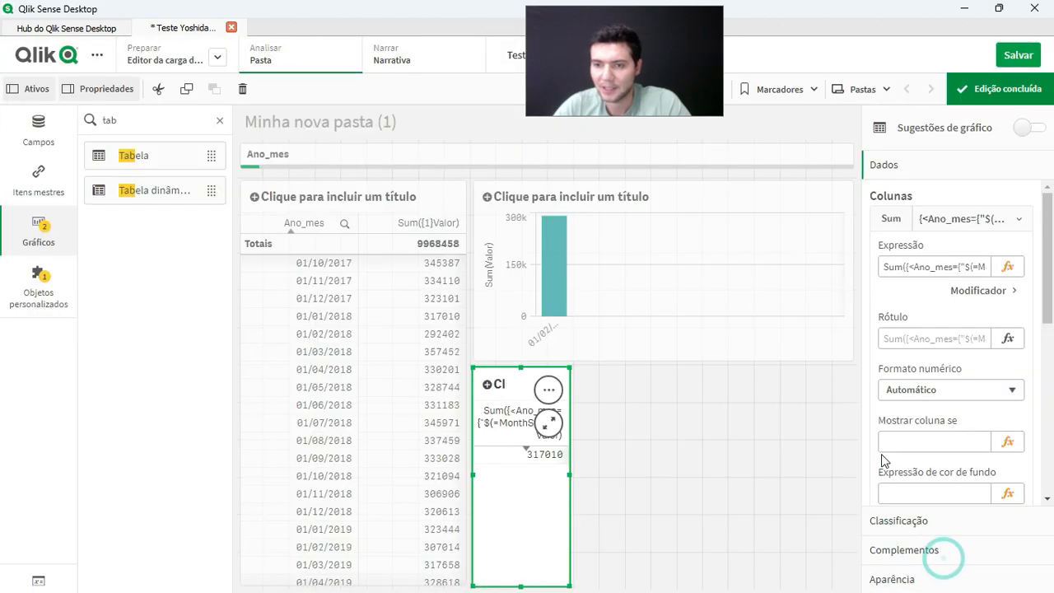
Insert the copied set modifier before Valor in the bar chart's Sum(Valor) measure and set its MonthStart offset to -0
click(684, 292)
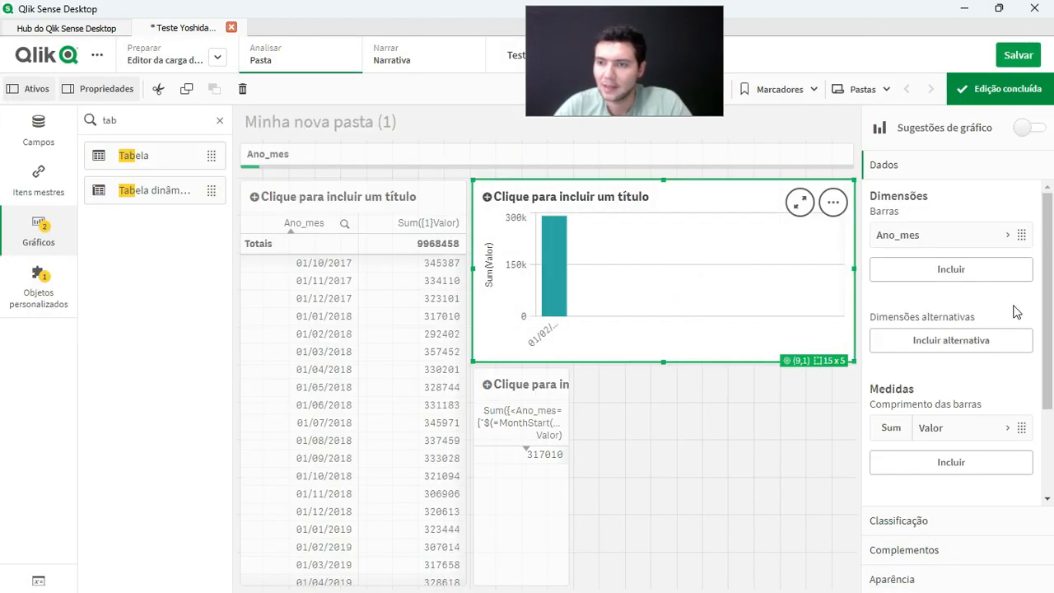
click(959, 426)
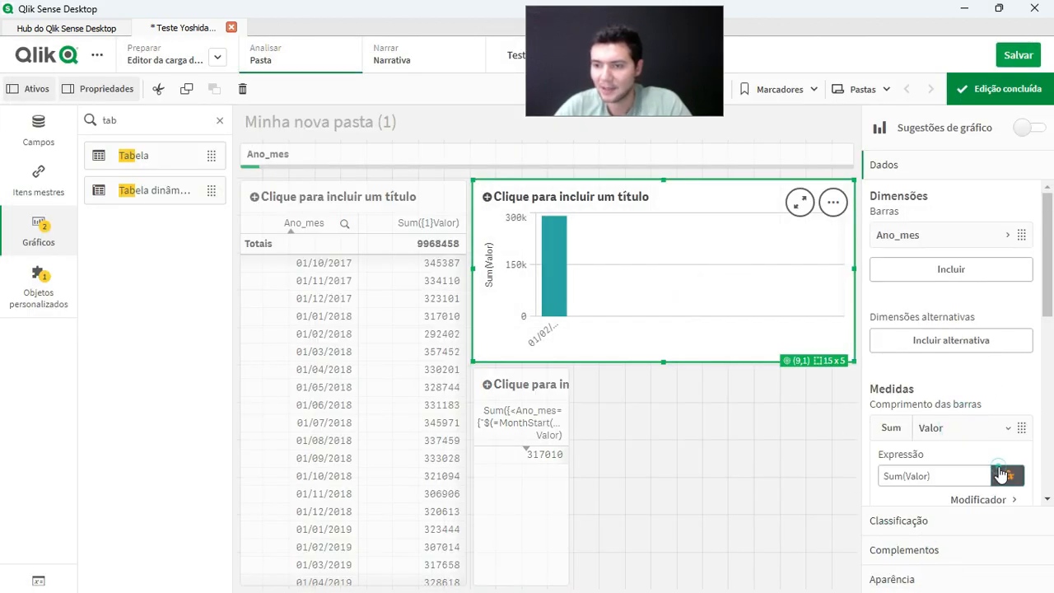
click(997, 469)
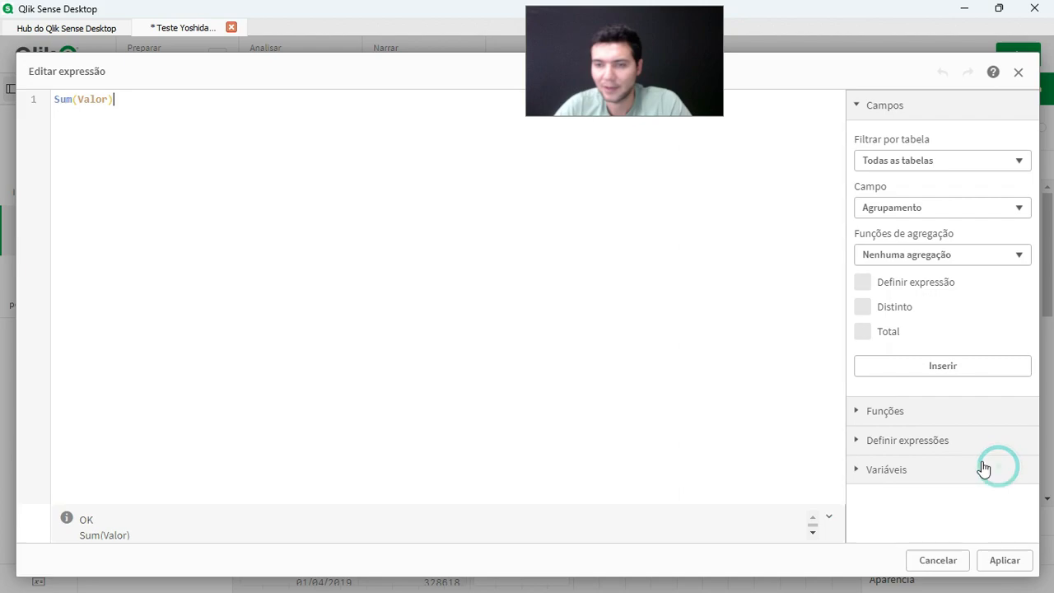
click(79, 99)
key(ctrl+v)
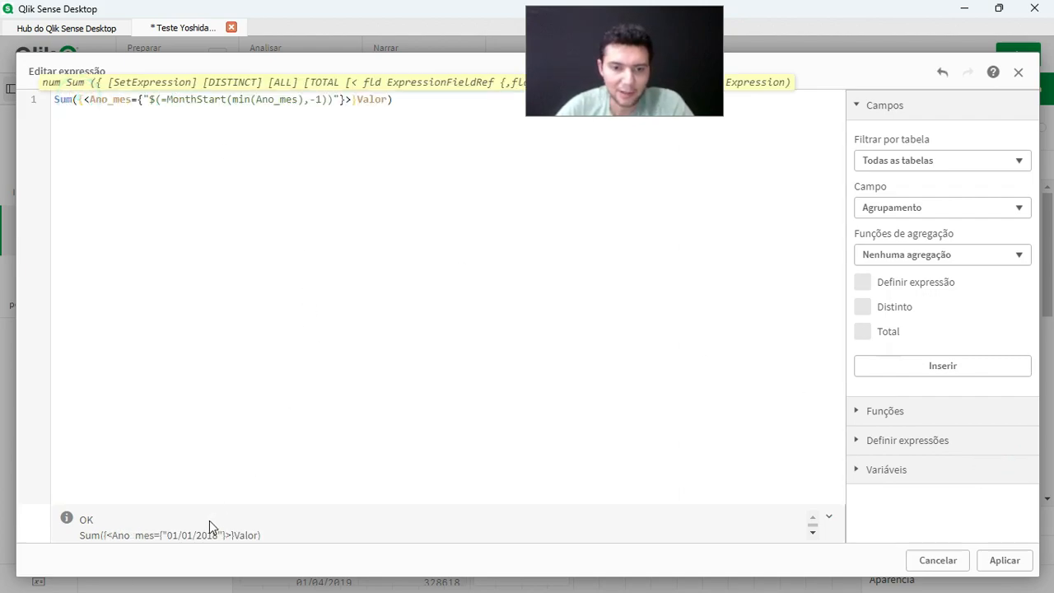
click(320, 99)
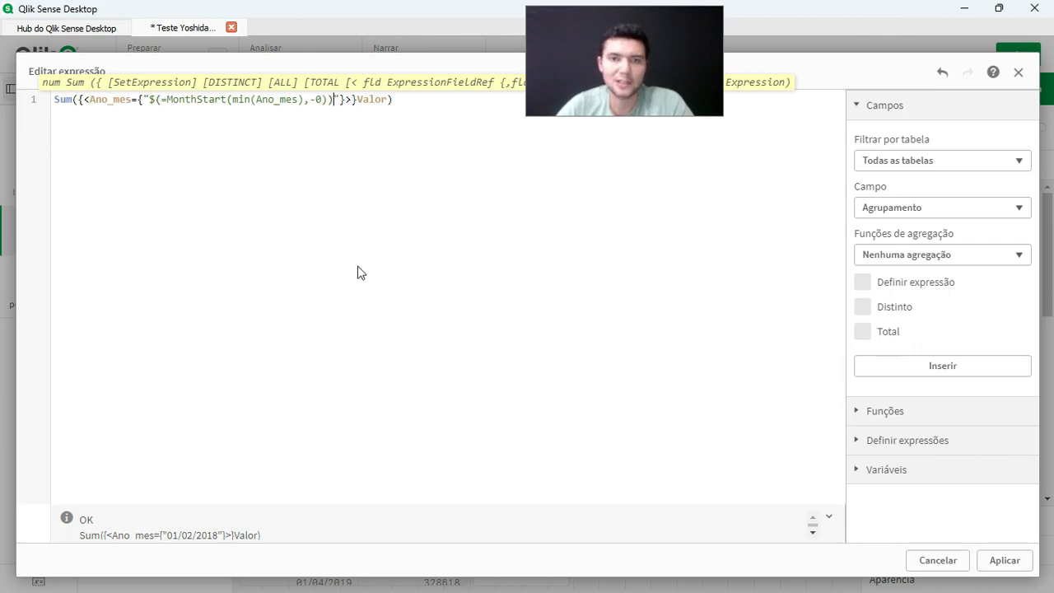
Copy the $(=MonthStart(min(Ano_mes),-0)) expansion from inside the modifier's quotation marks
key(Right)
key(Right)
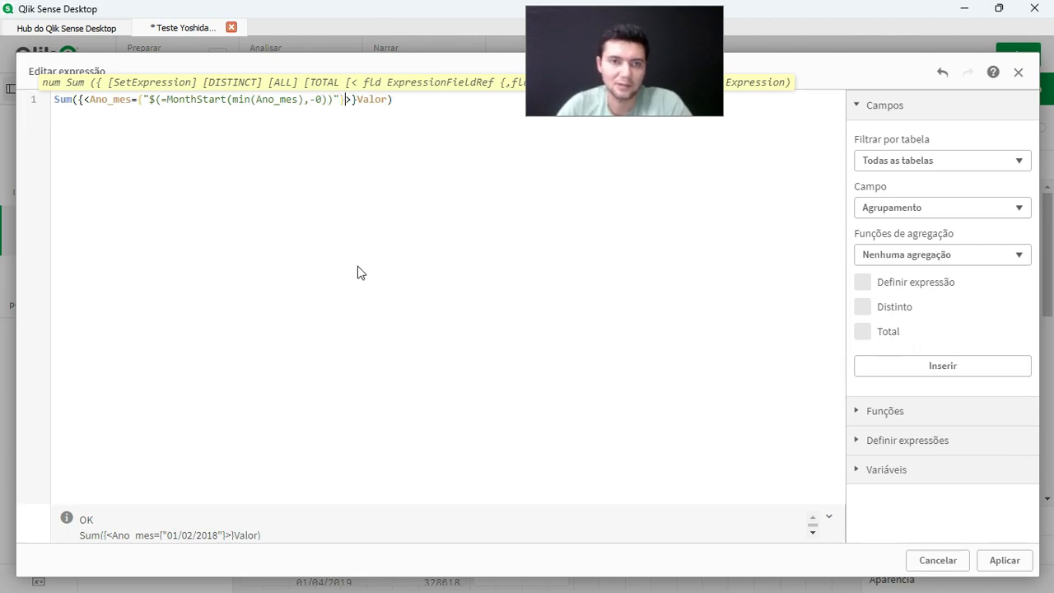
key(Left)
key(Left)
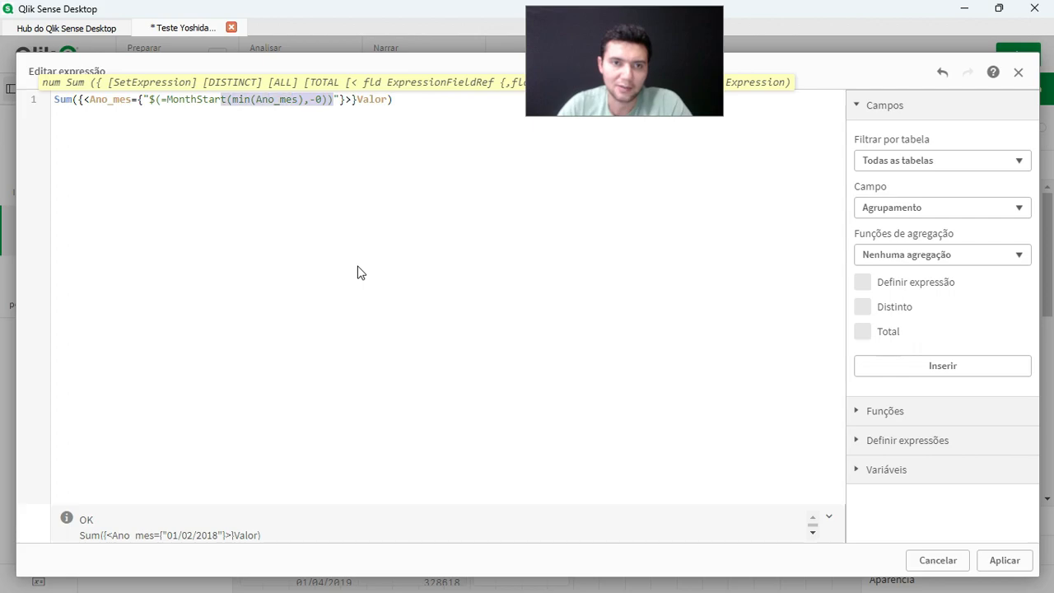
key(shift+Left)
key(shift+Left)
key(shift+Left)
key(shift+Left)
key(shift+Left)
key(shift+Left)
key(shift+Left)
key(shift+Left)
key(shift+Left)
key(shift+Left)
key(shift+Left)
key(shift+Left)
key(shift+Left)
key(ctrl+c)
key(Left)
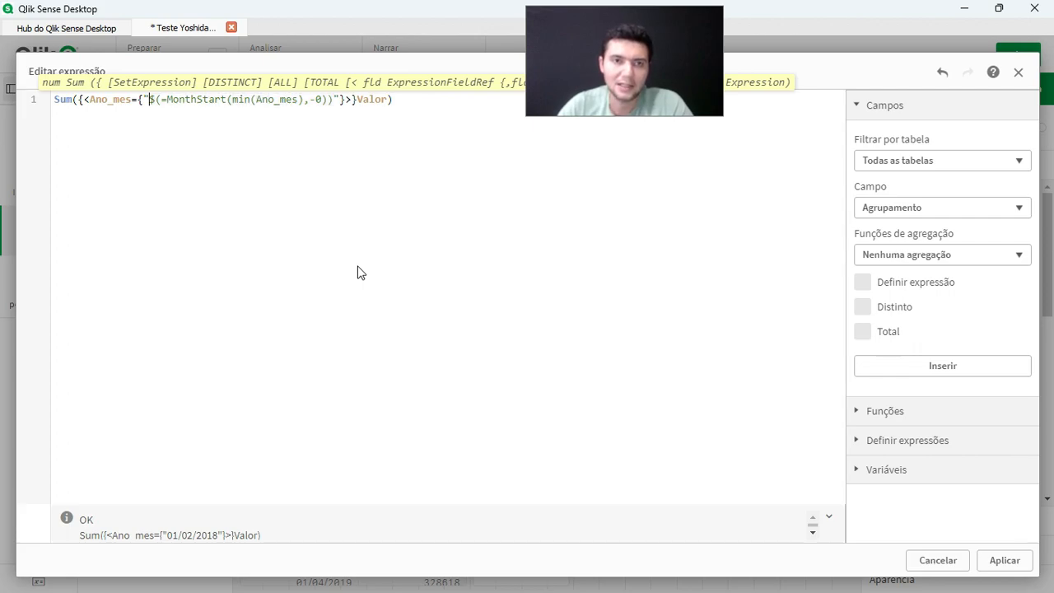
Put >= before the MonthStart expansion and append <= followed by the copied expansion inside the same quotation marks
text(>=)
key(Right)
key(Right)
key(Right)
key(Right)
key(Right)
key(Right)
key(Right)
key(Right)
key(Right)
key(Right)
key(Right)
key(Right)
key(Right)
key(Right)
key(Right)
key(Right)
key(Right)
key(Right)
key(Right)
key(Right)
key(Right)
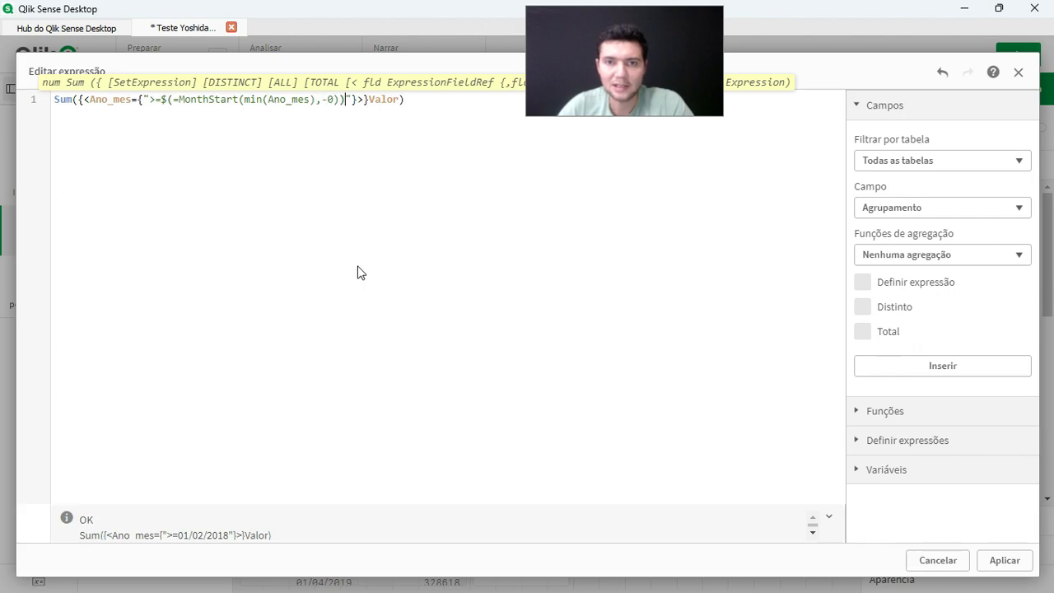
text(<=)
key(ctrl+v)
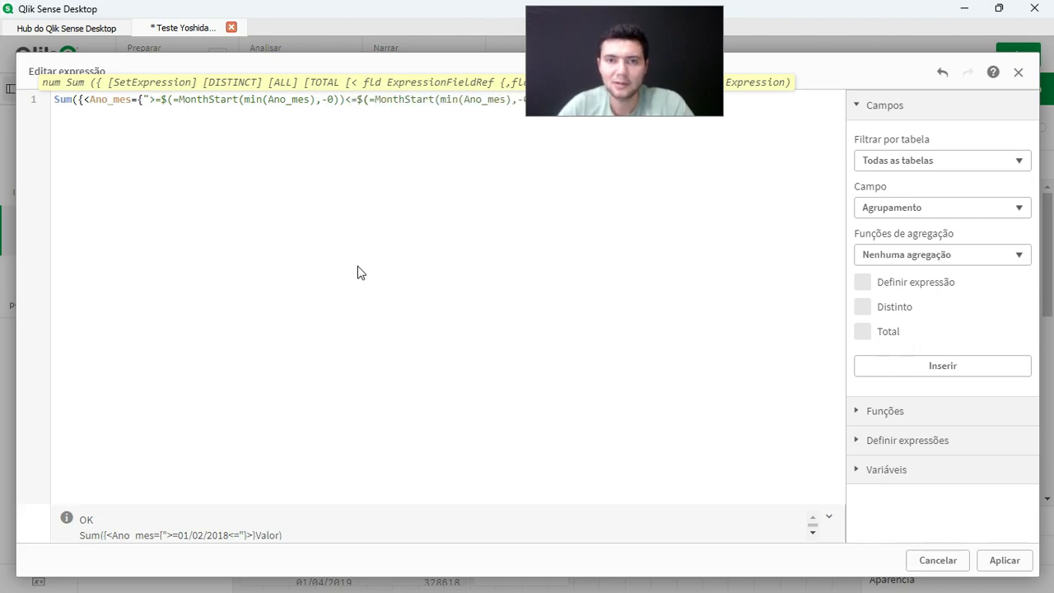
Set the MonthStart offset after <= to 11 and apply the bar chart's measure expression
drag(637, 68, 757, 70)
click(527, 99)
key(BackSpace)
text(11))"}>}Valor)
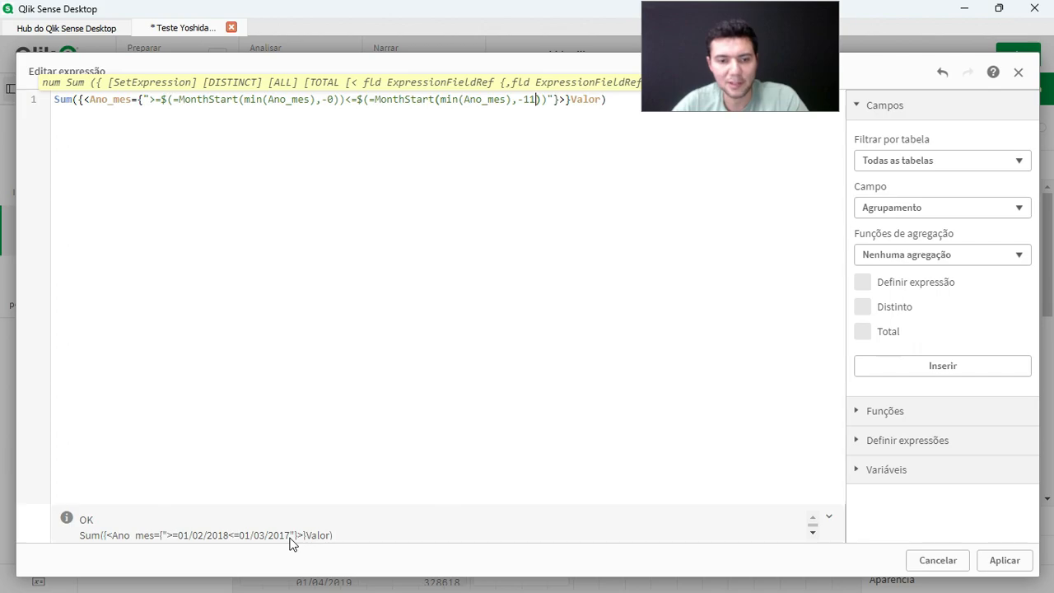
click(522, 99)
key(BackSpace)
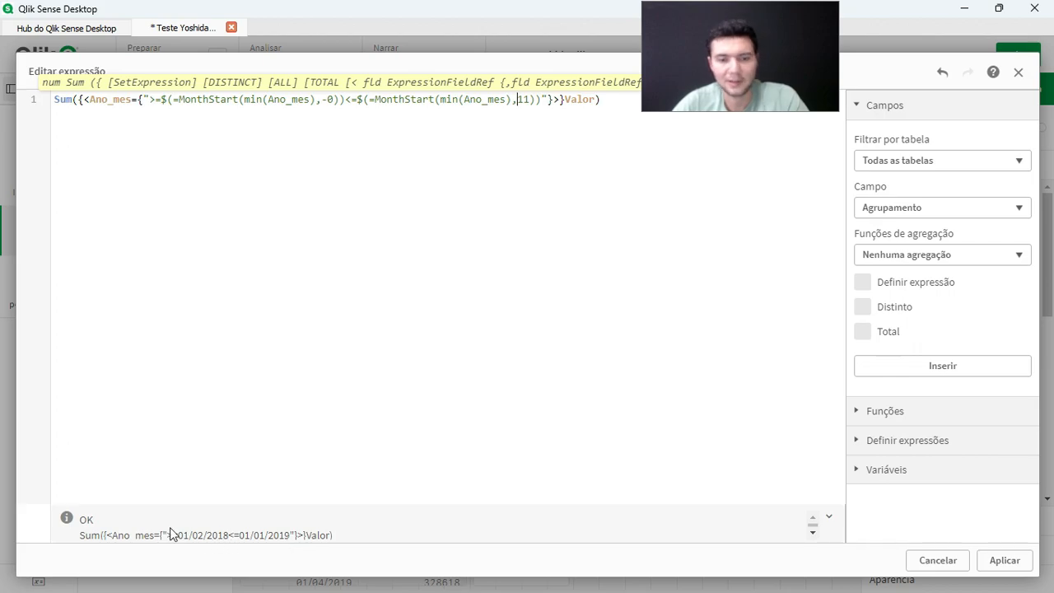
click(1014, 563)
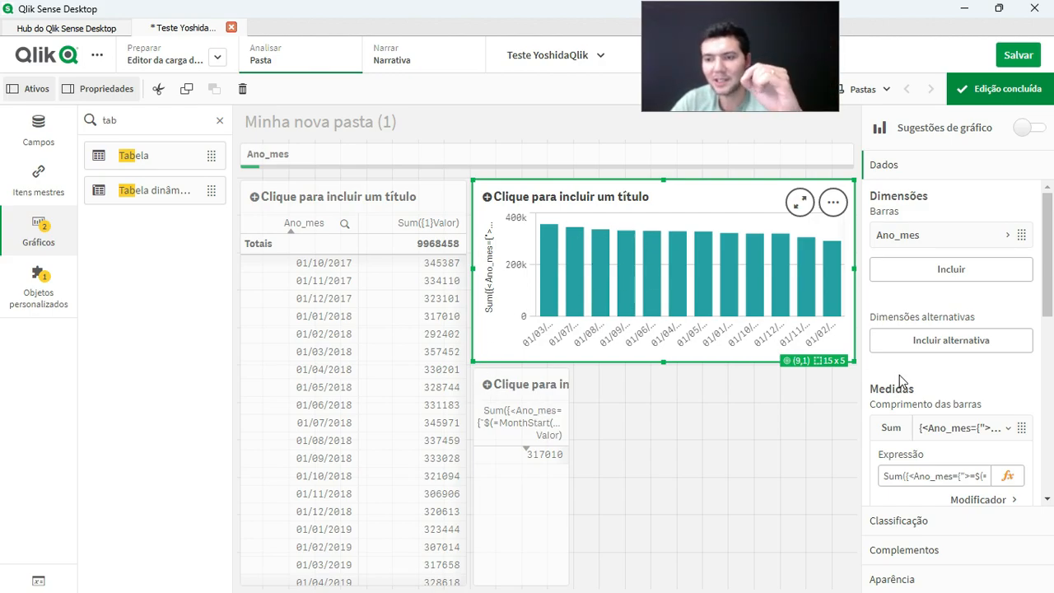
Paste a copy of the bar chart into the empty area below it and convert the copy to a table
click(1008, 476)
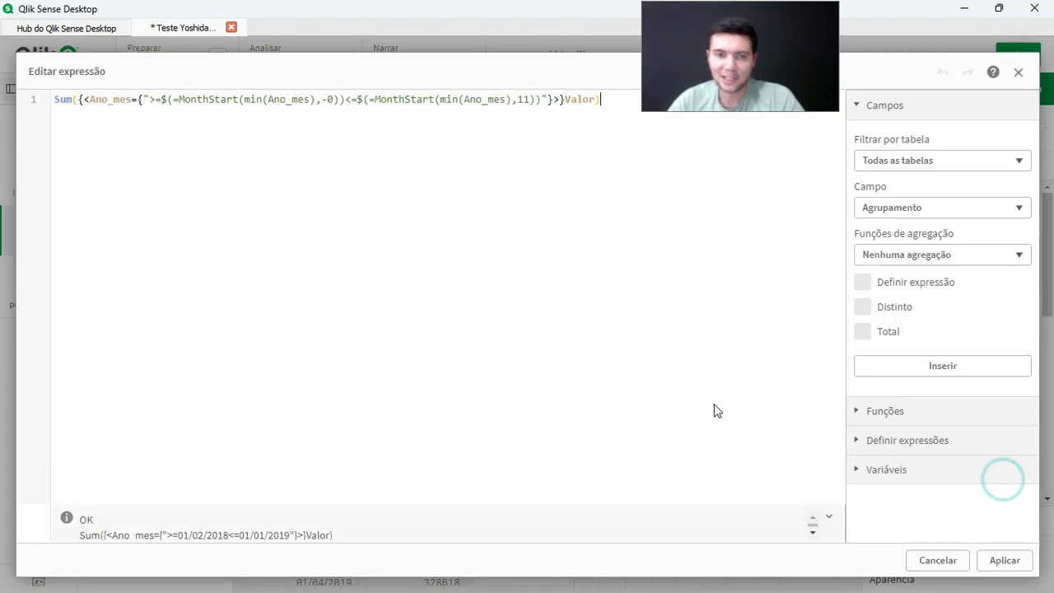
click(1005, 560)
click(676, 433)
key(ctrl+v)
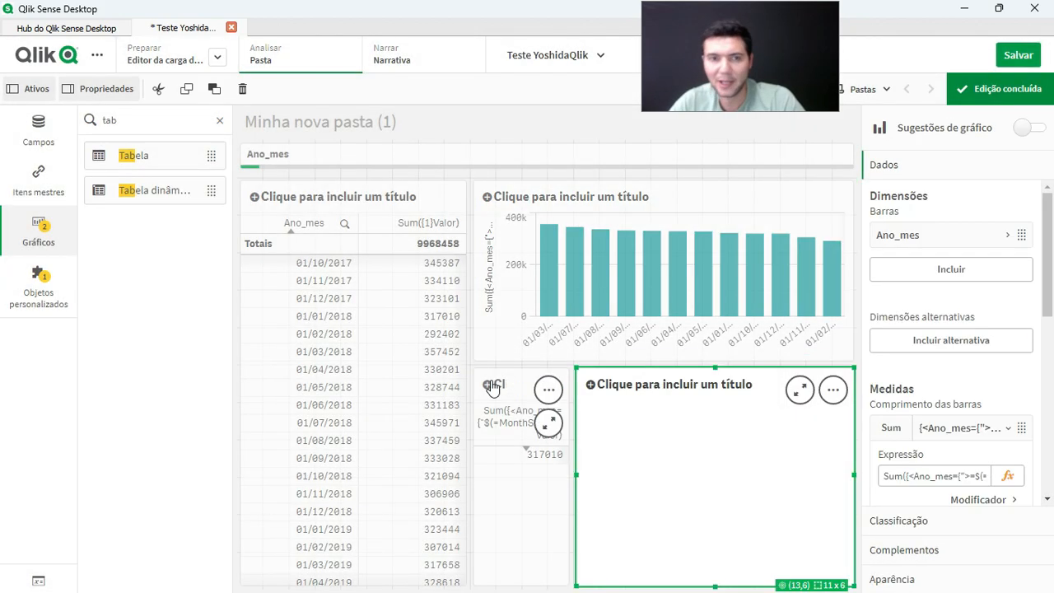
drag(146, 151, 669, 435)
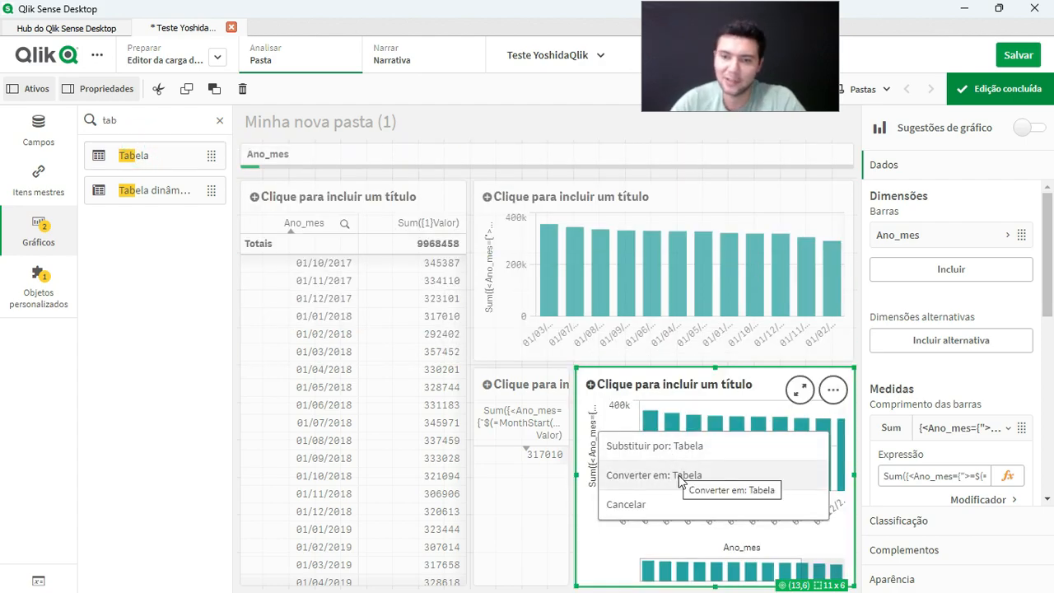
click(689, 484)
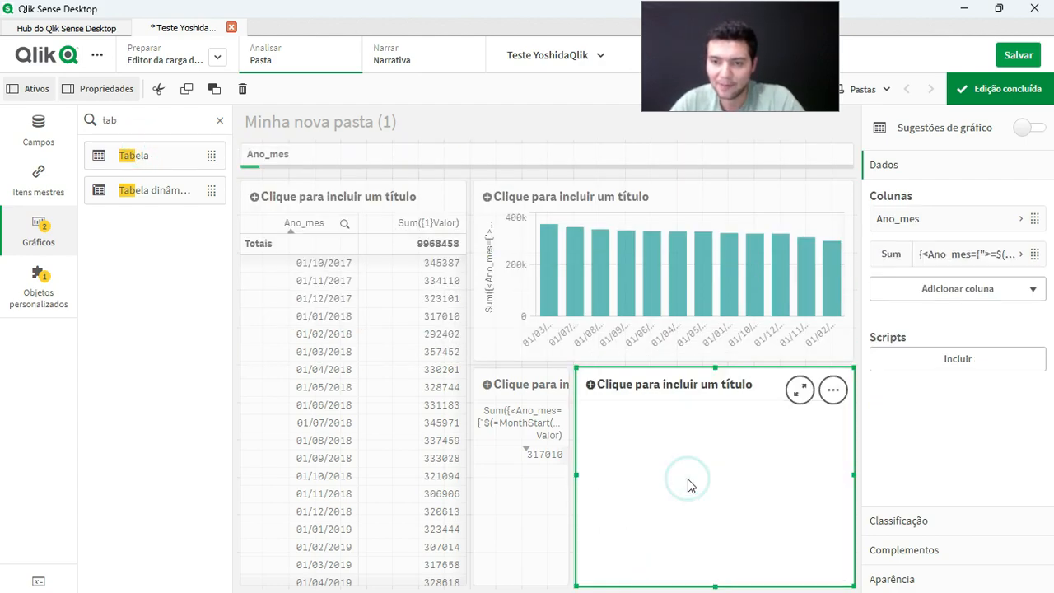
Enlarge the new table and duplicate its Sum measure column
click(807, 386)
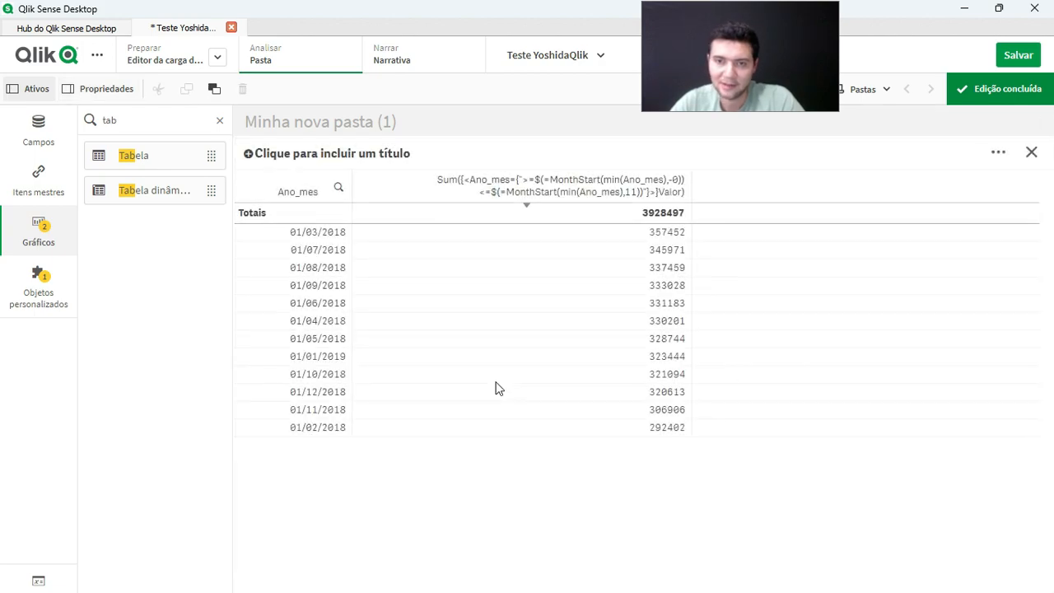
click(1003, 88)
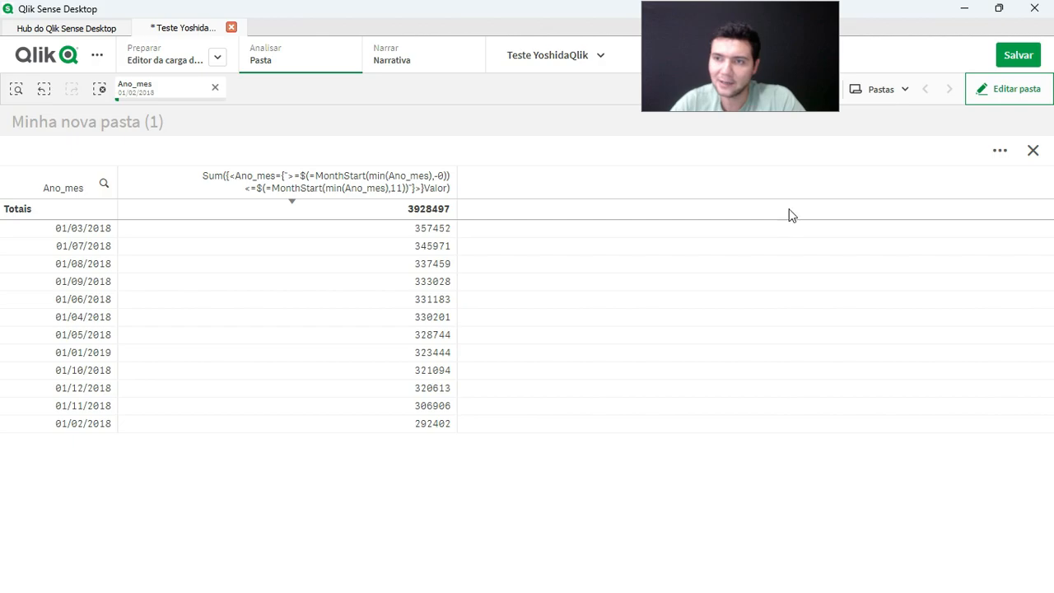
click(1002, 90)
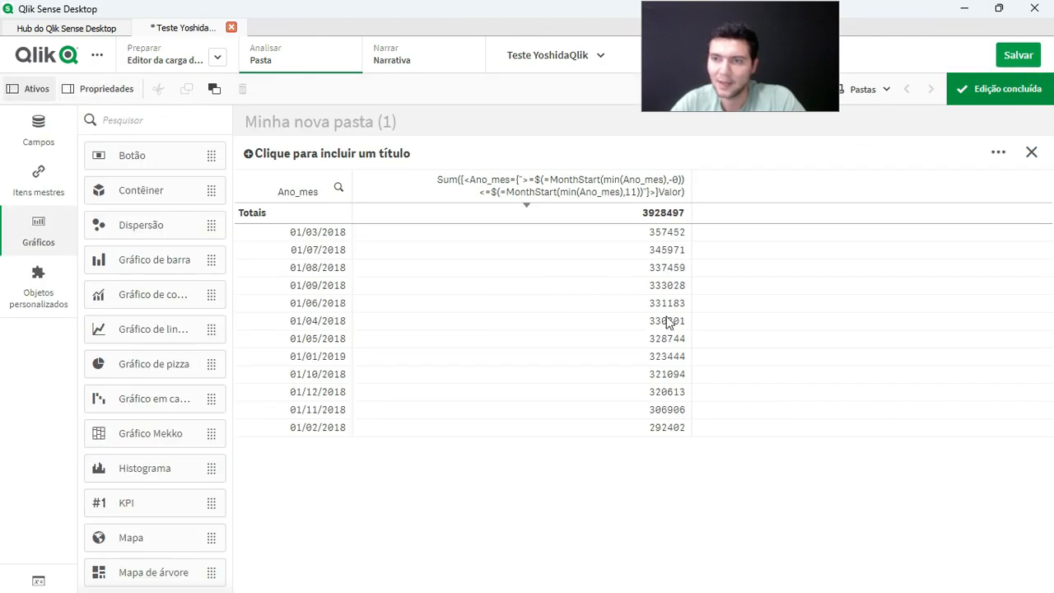
click(865, 336)
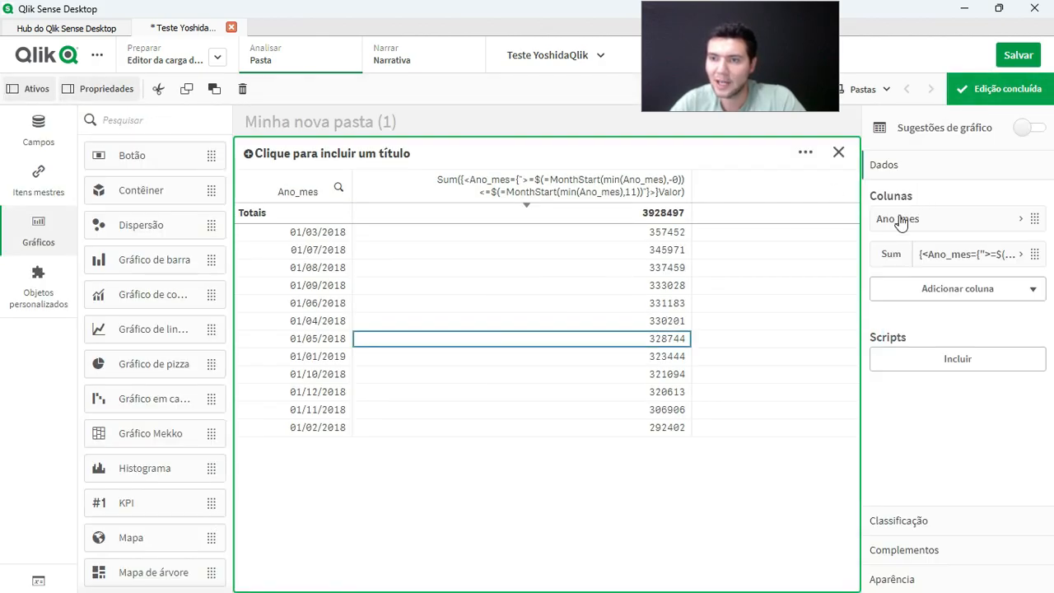
right_click(945, 258)
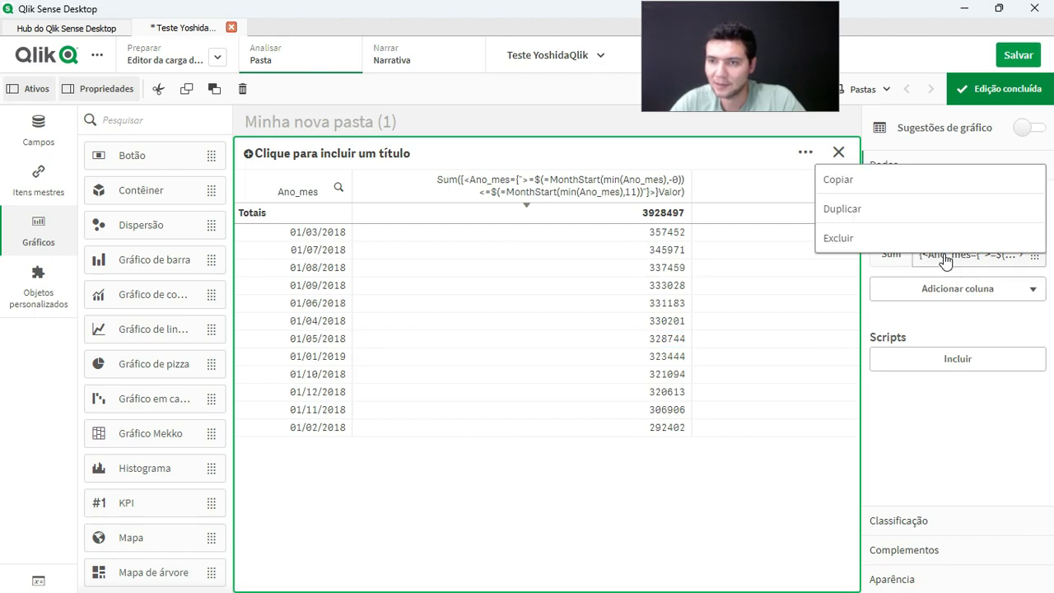
click(886, 209)
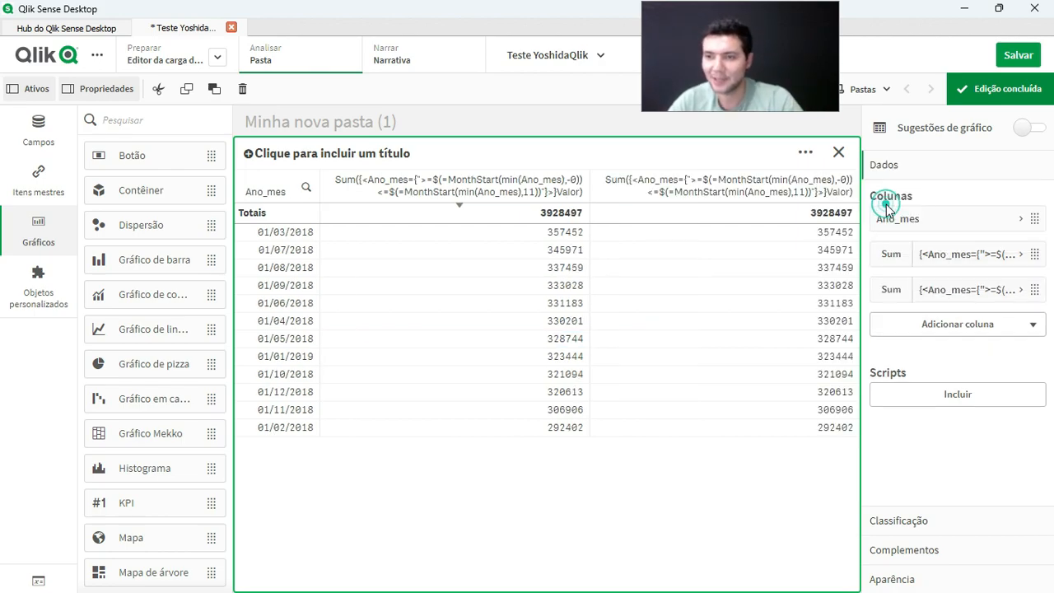
Start the duplicated measure's expression with rangesum( on its own line before the Sum
click(970, 291)
click(1007, 339)
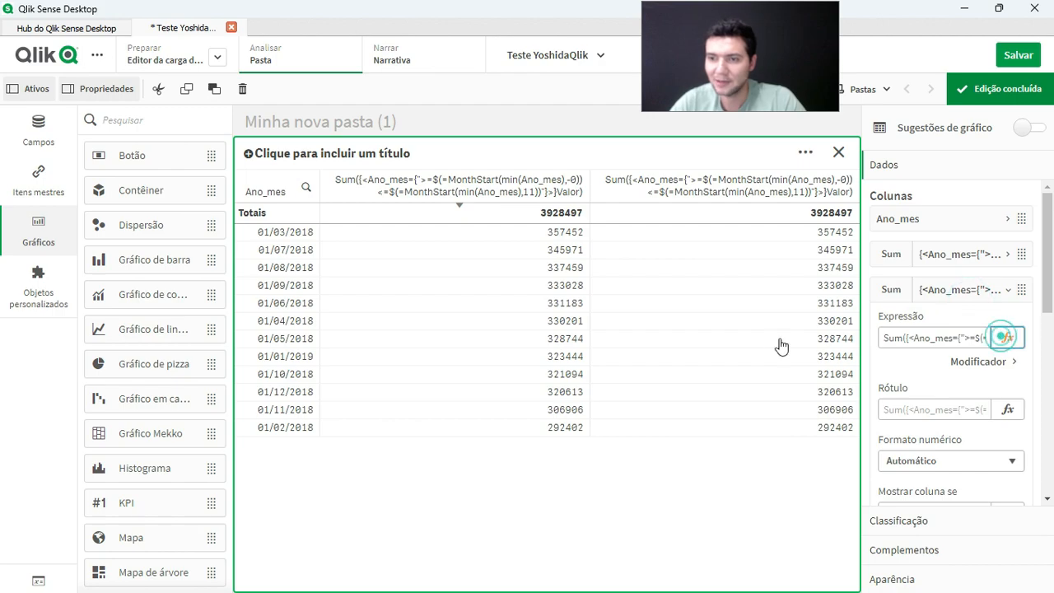
key(Return)
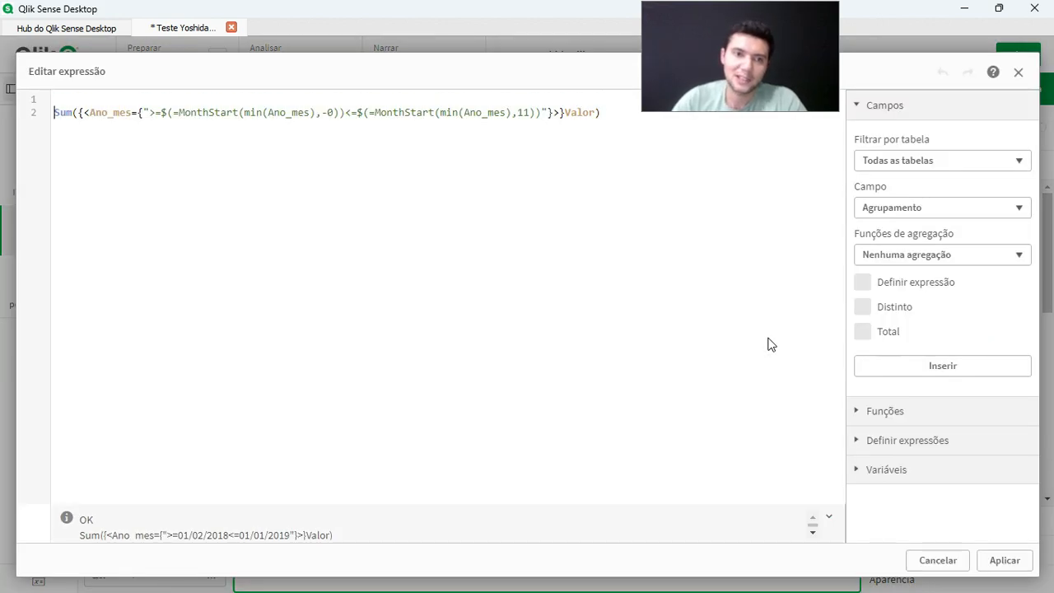
text(range)
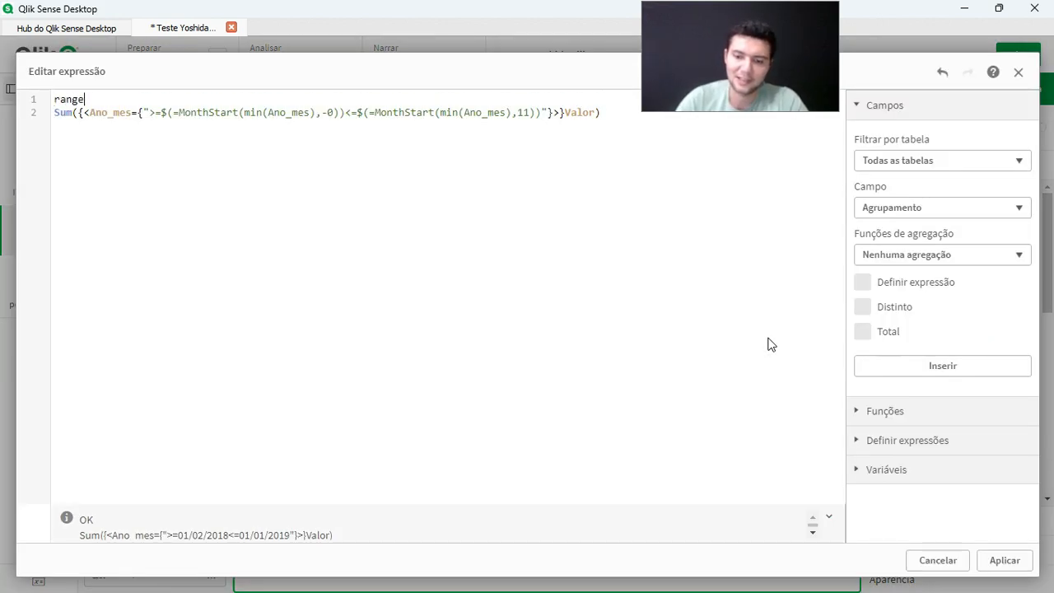
text(sum()
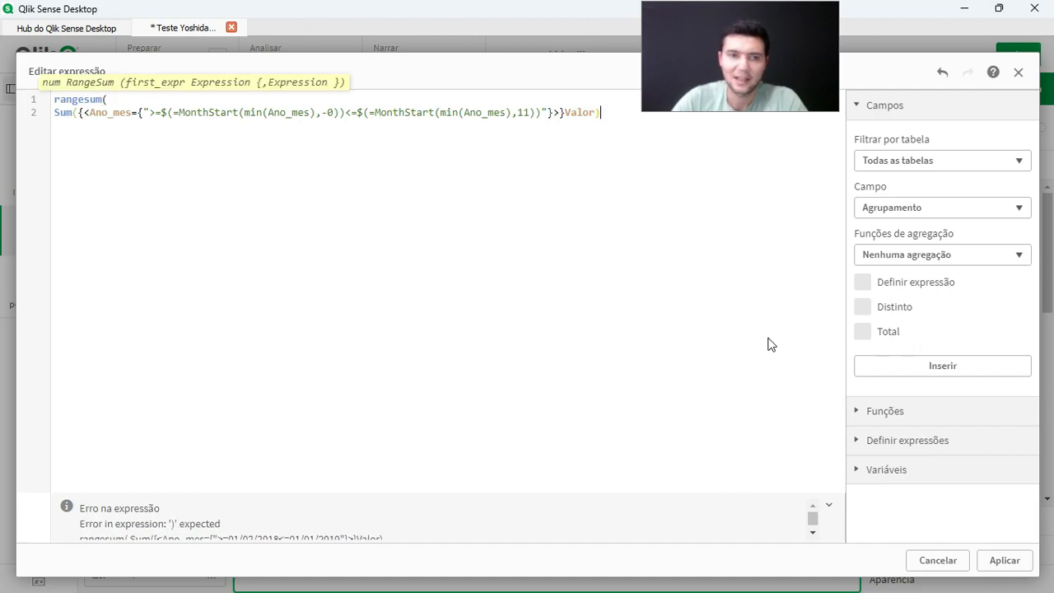
Close rangesum after the Sum and insert above( on a new line before it
key(Up)
key(Home)
key(Return)
text(ab)
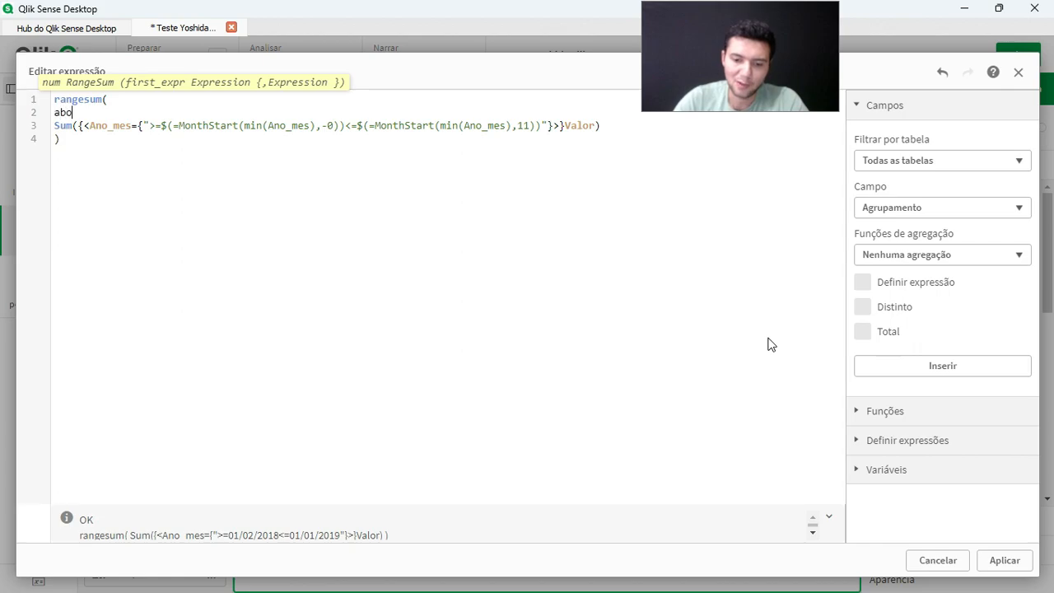
text(ove()
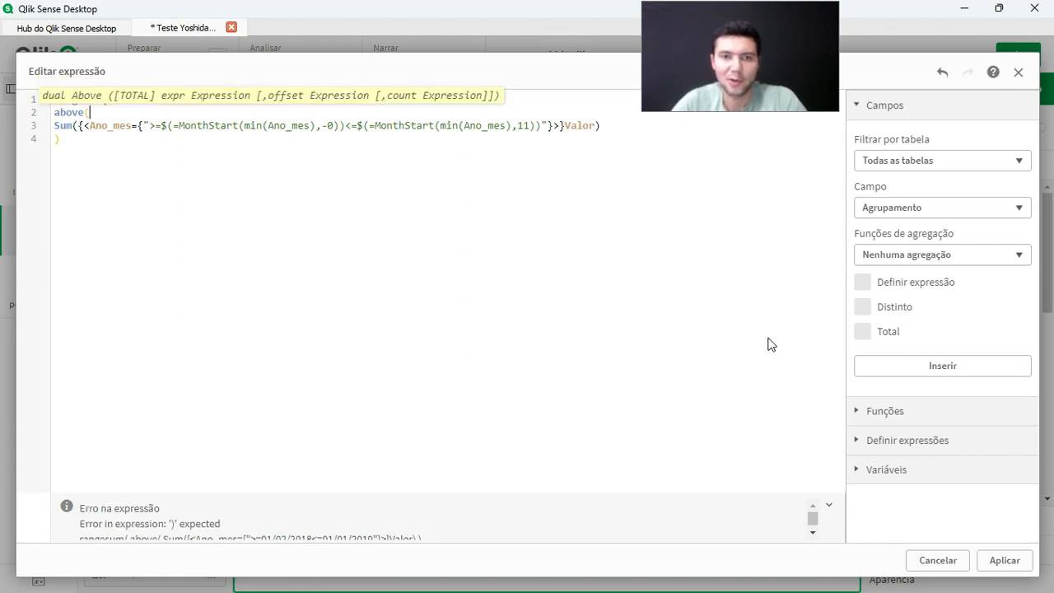
Indent the Sum inside above, add 0 and rowno() as its offset and count, and close both functions
key(Tab)
text(,)
key(Return)
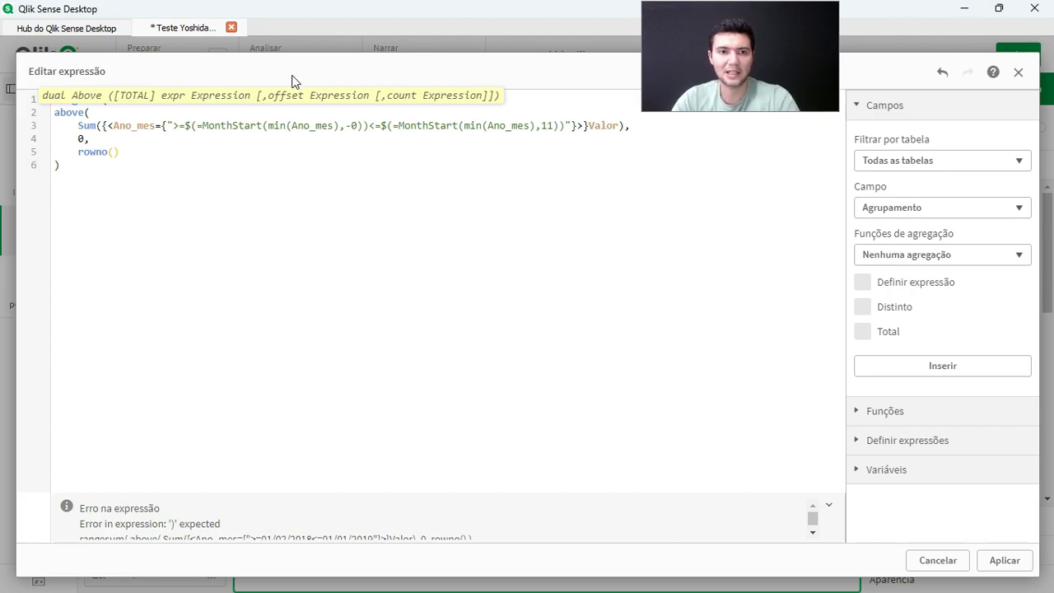
text())
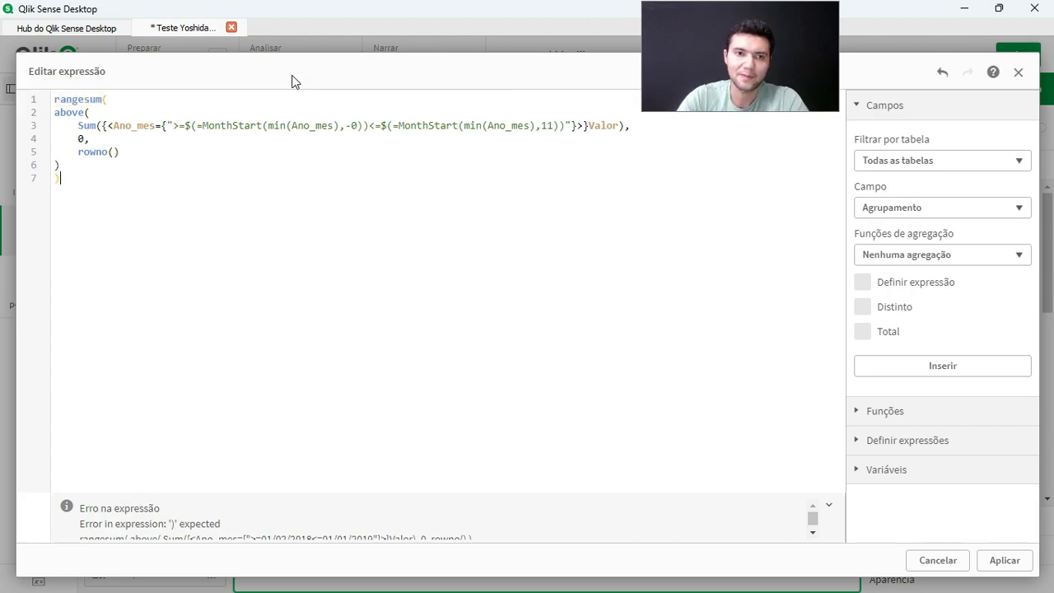
Indent the whole above block inside rangesum and apply the running-sum expression
key(Up)
key(shift+Up)
key(shift+Up)
key(shift+Up)
key(shift+Up)
key(shift+Left)
key(shift+Right)
key(Tab)
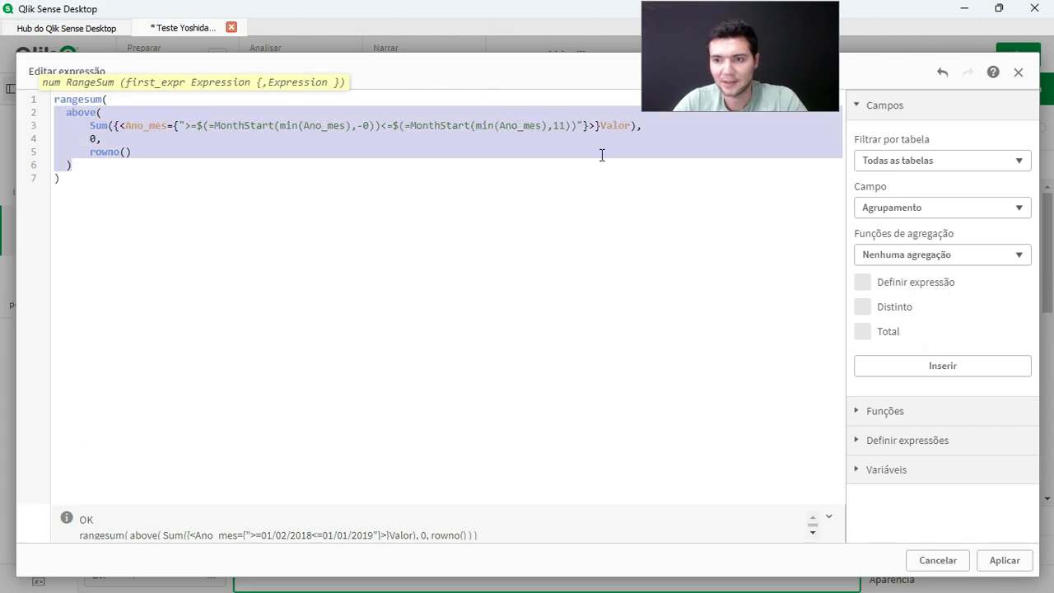
click(1009, 561)
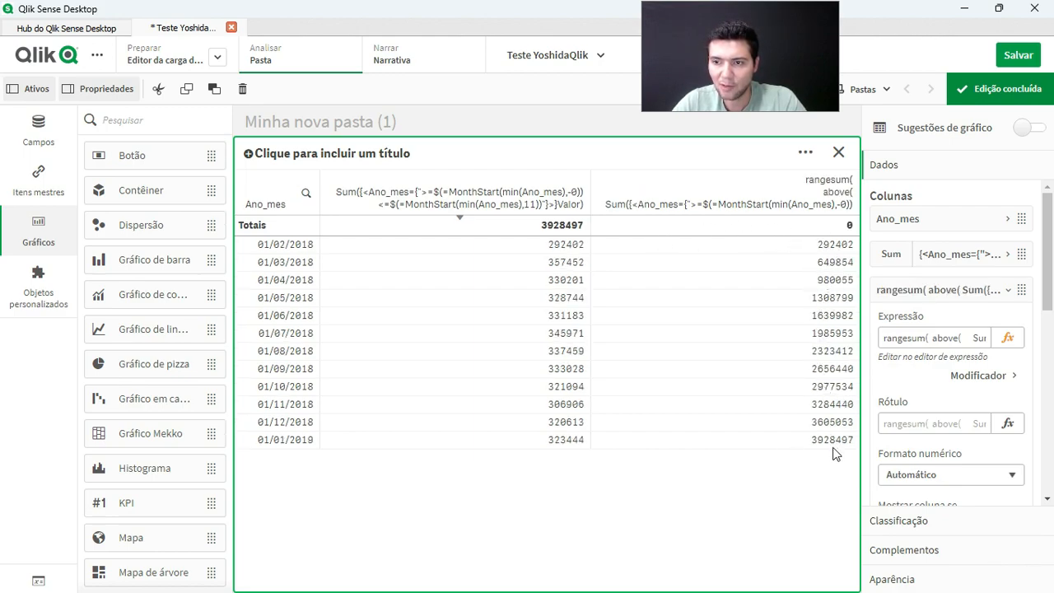
Set the running-sum column's number format to Número
scroll(946, 333, down, 1)
click(928, 468)
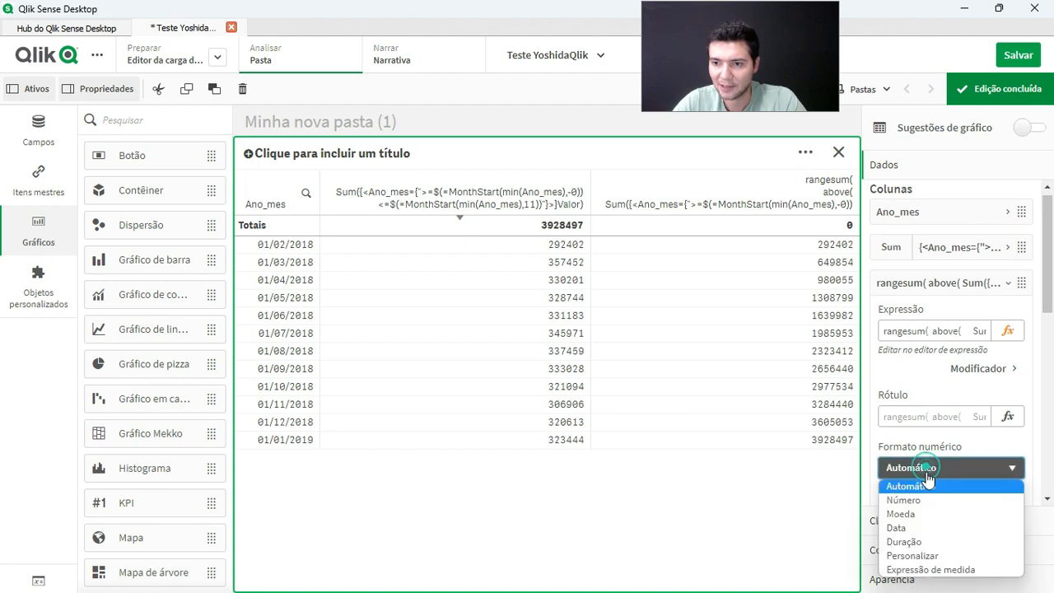
click(913, 499)
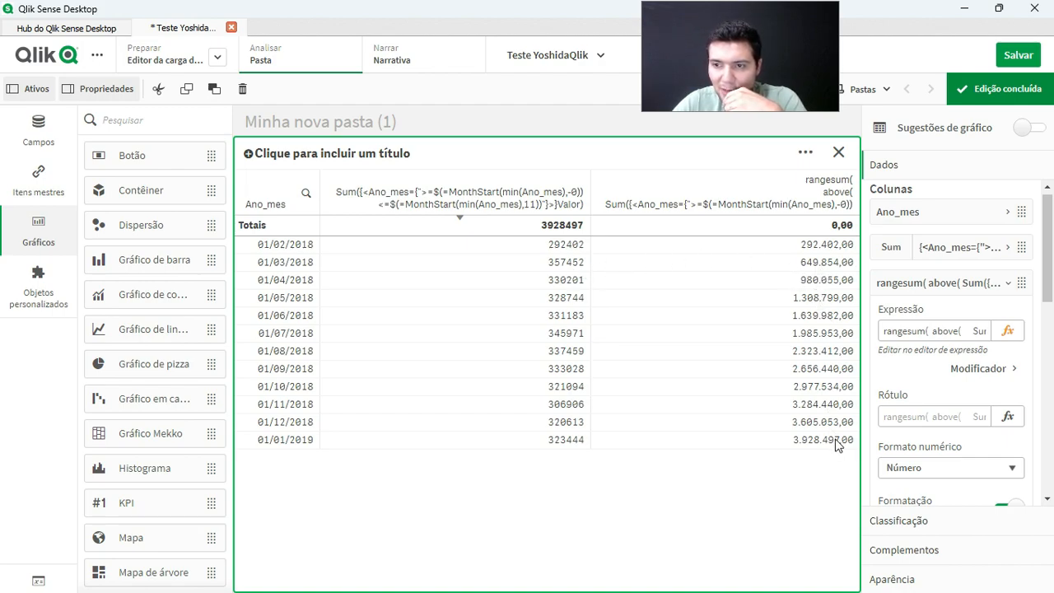
Negate the running-sum measure by putting a minus sign before rangesum and apply the expression
click(1007, 331)
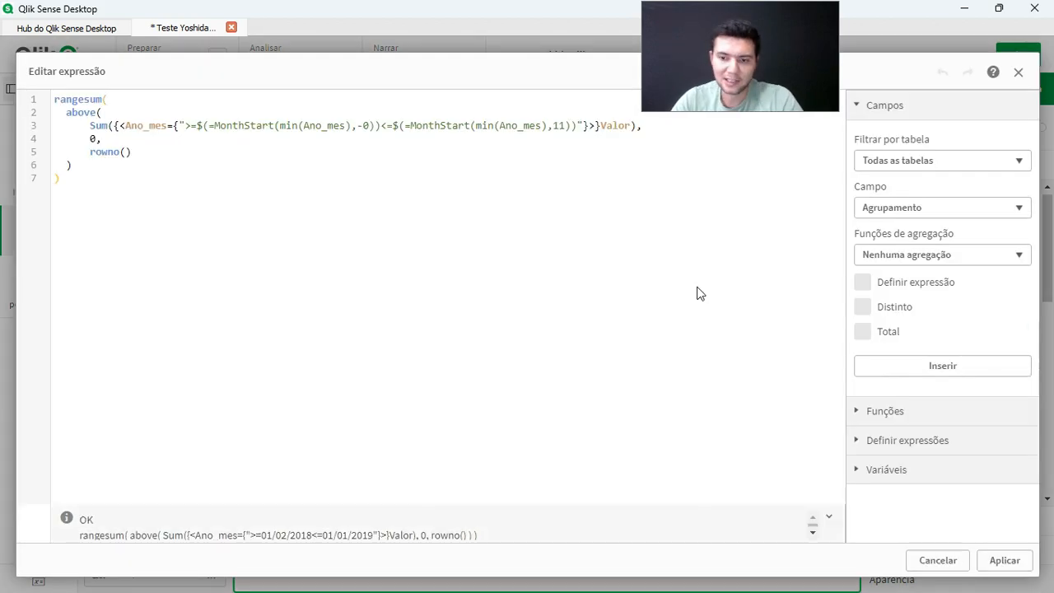
text(-)
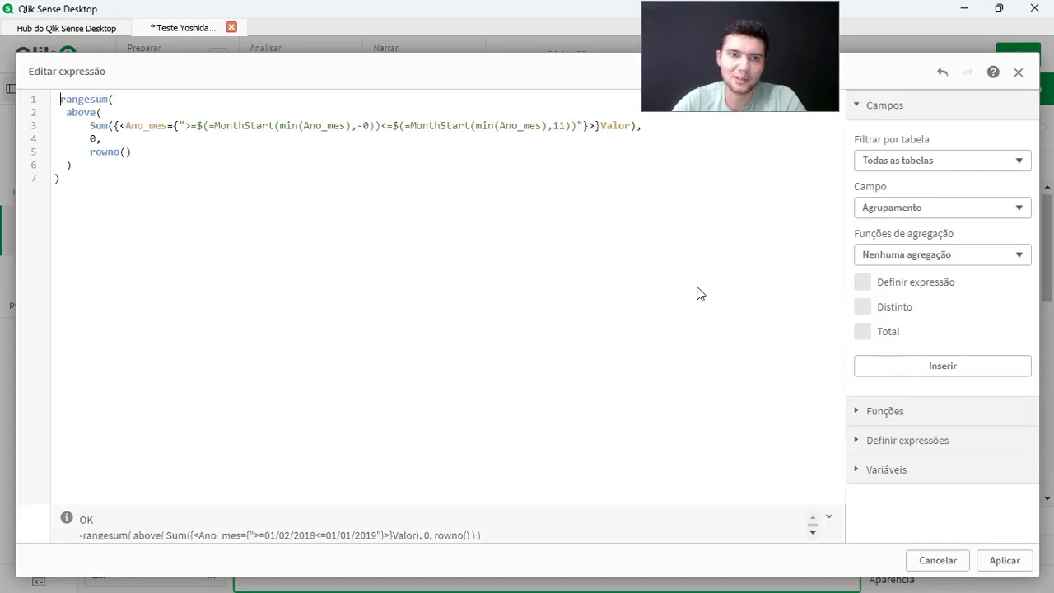
click(1003, 561)
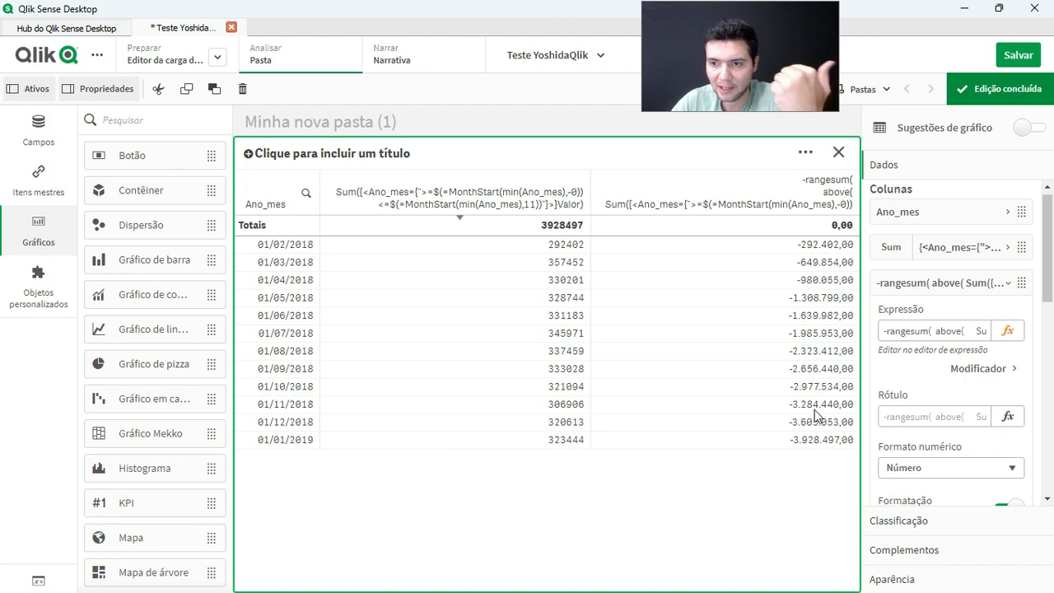
Return to the full sheet and multiply the previous-month table's Sum measure by 10000000
click(838, 154)
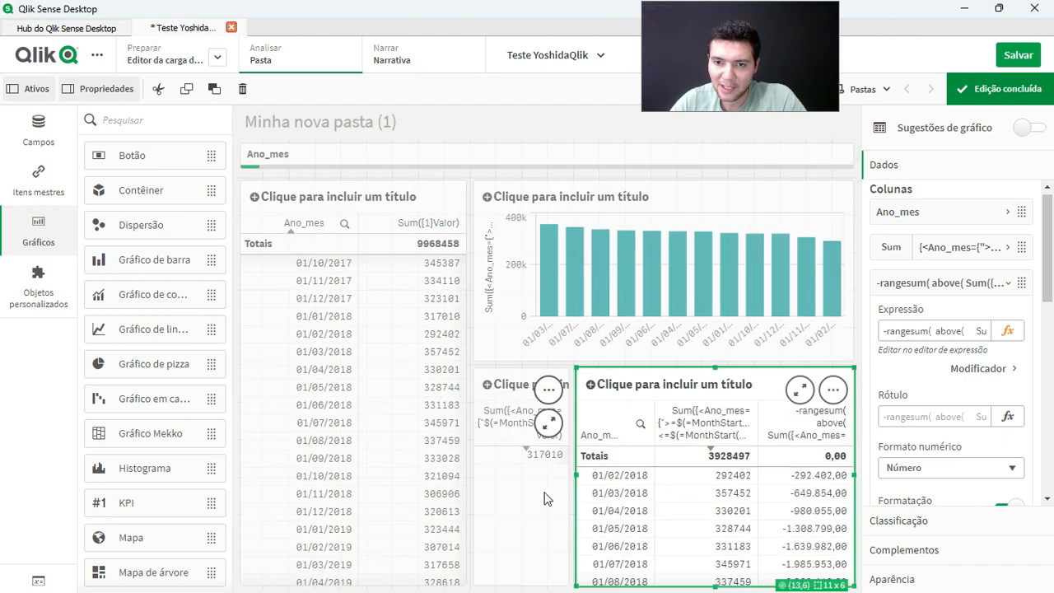
click(544, 493)
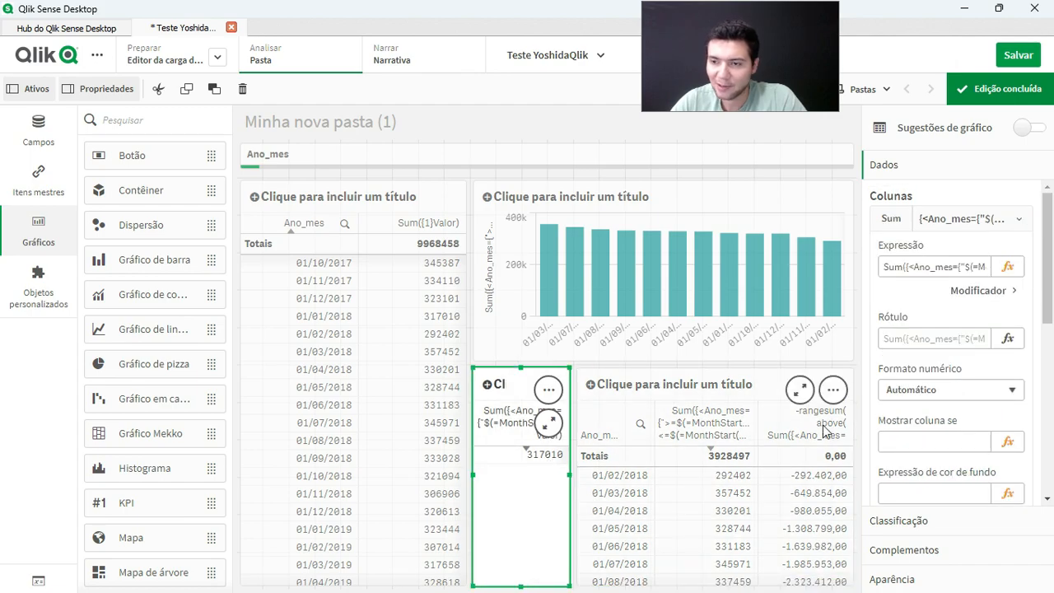
click(1007, 266)
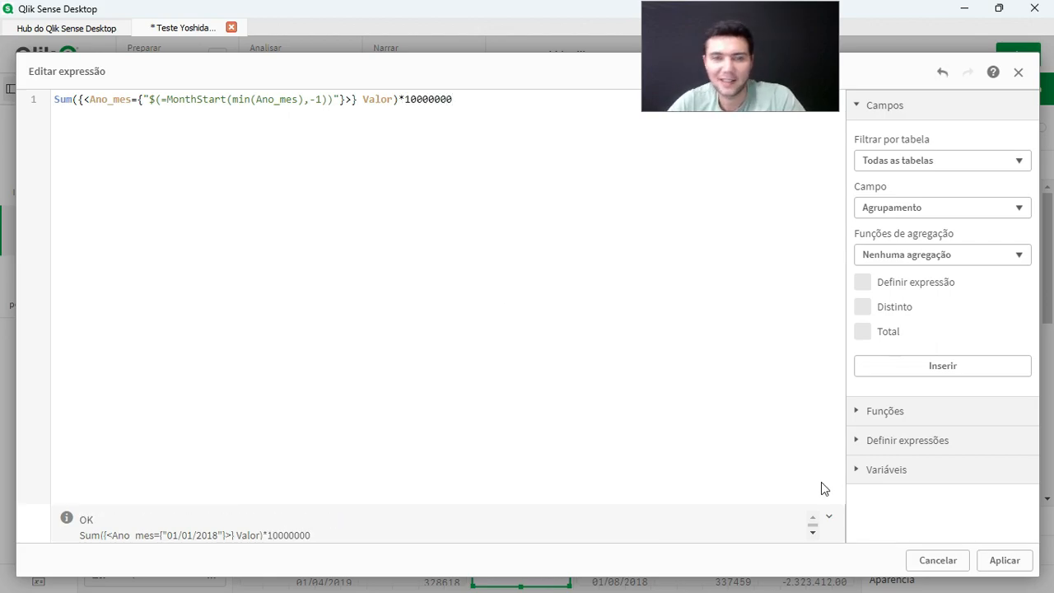
click(1003, 559)
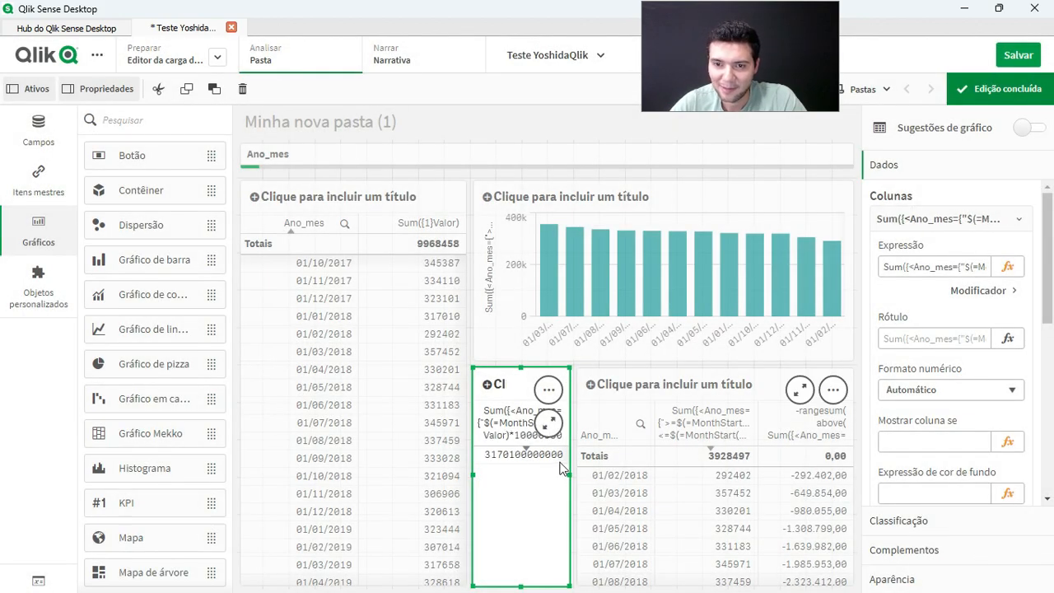
Examine the full expression of the previous-month measure and return to the table with the running sum
click(1007, 265)
key(ctrl+a)
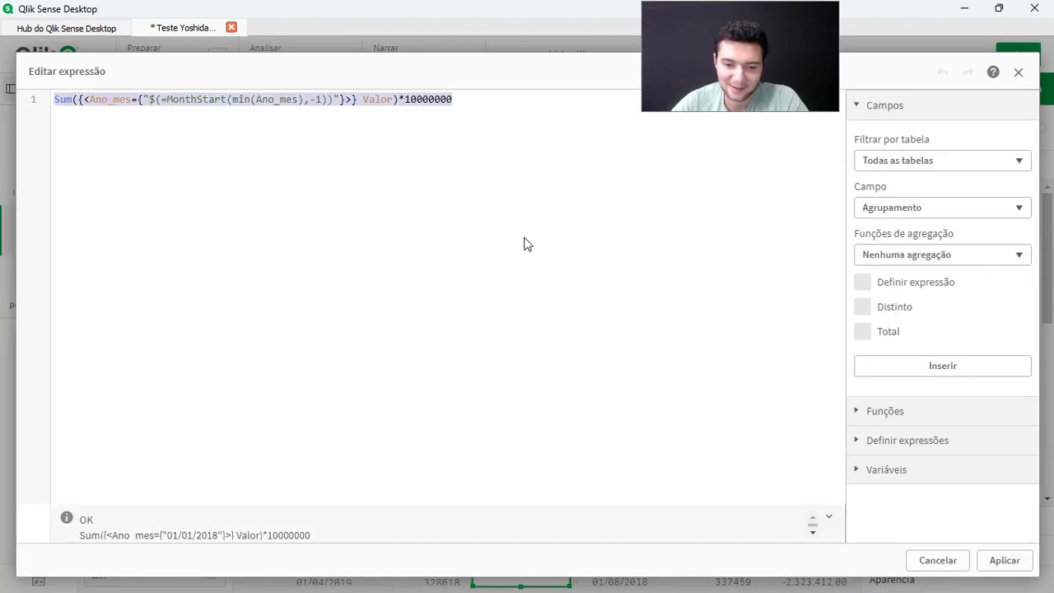
click(1004, 559)
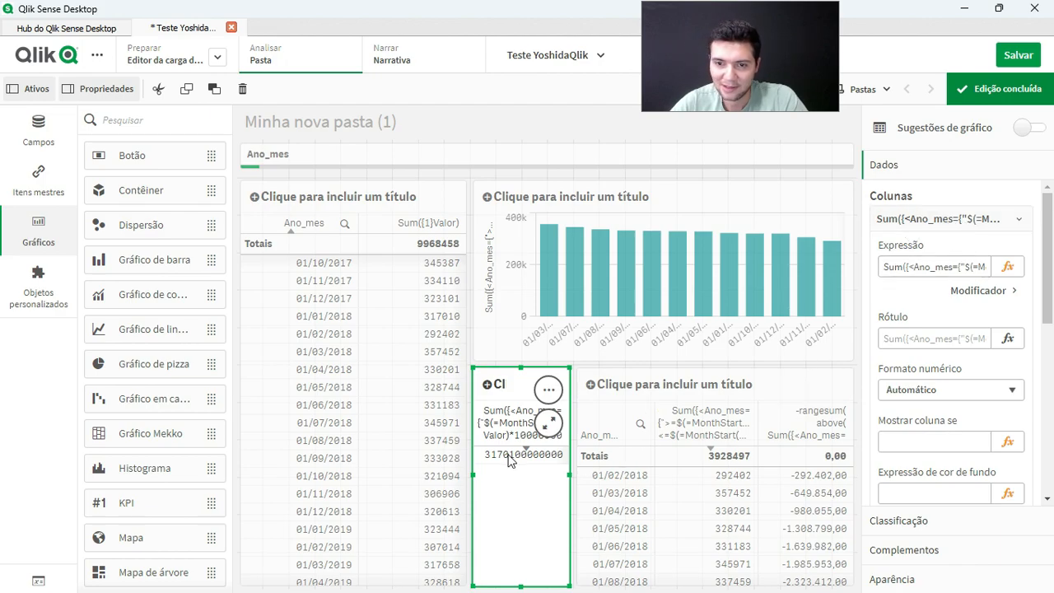
click(1006, 266)
key(ctrl+a)
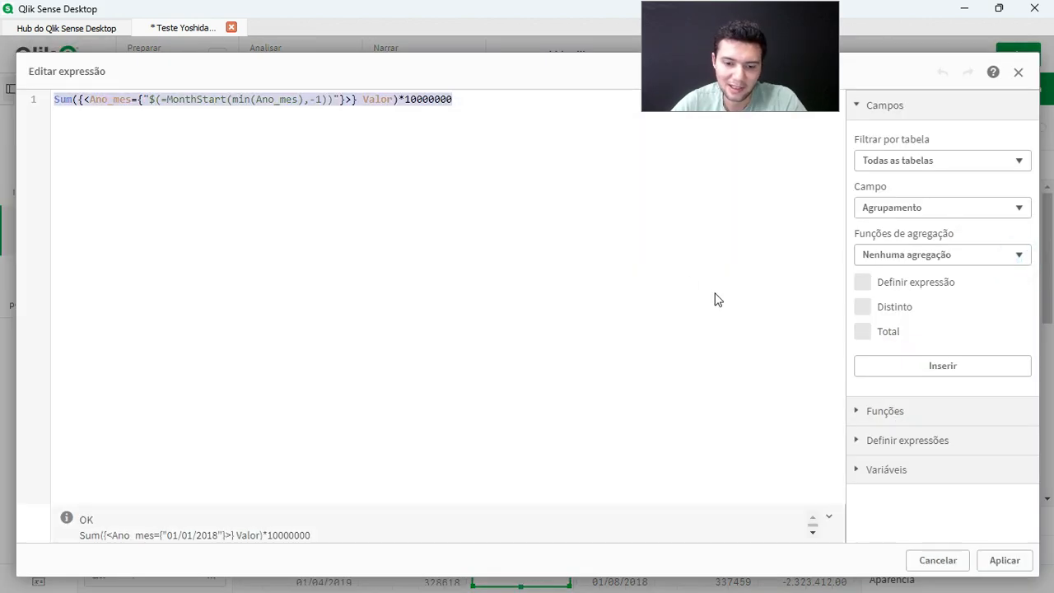
click(1004, 560)
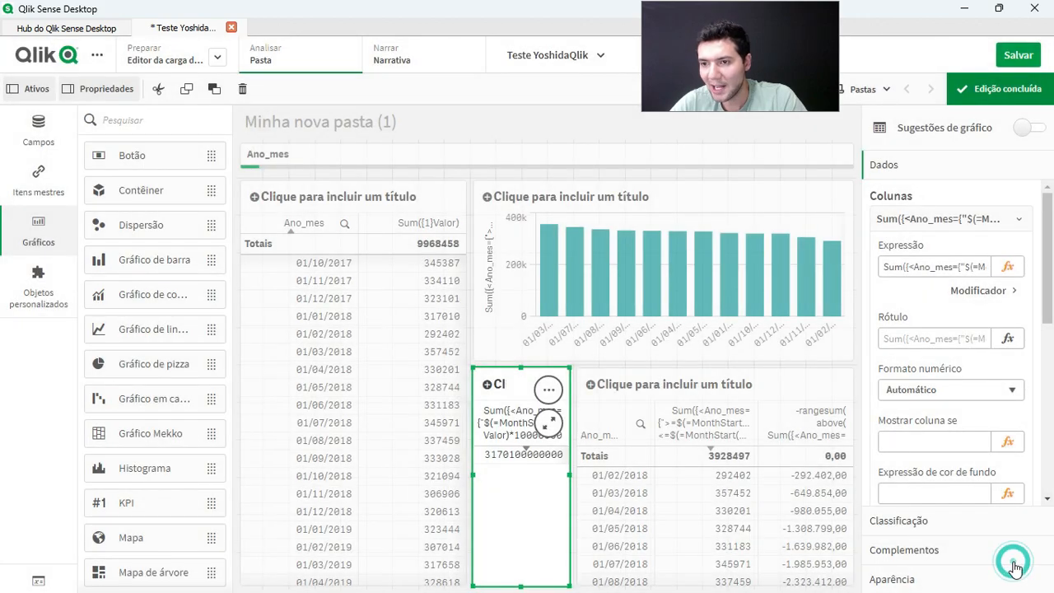
click(934, 217)
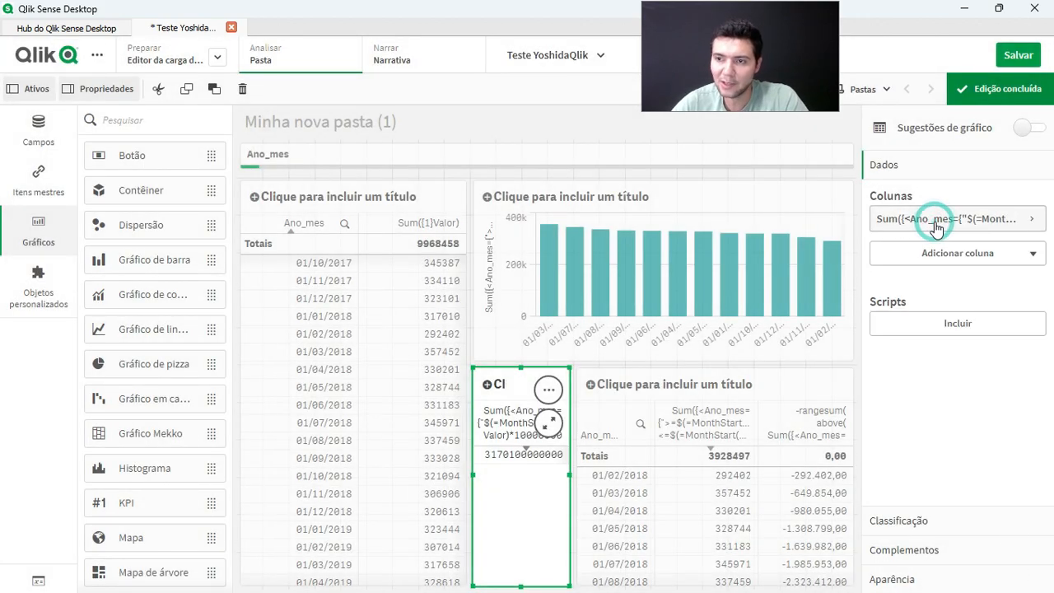
click(712, 467)
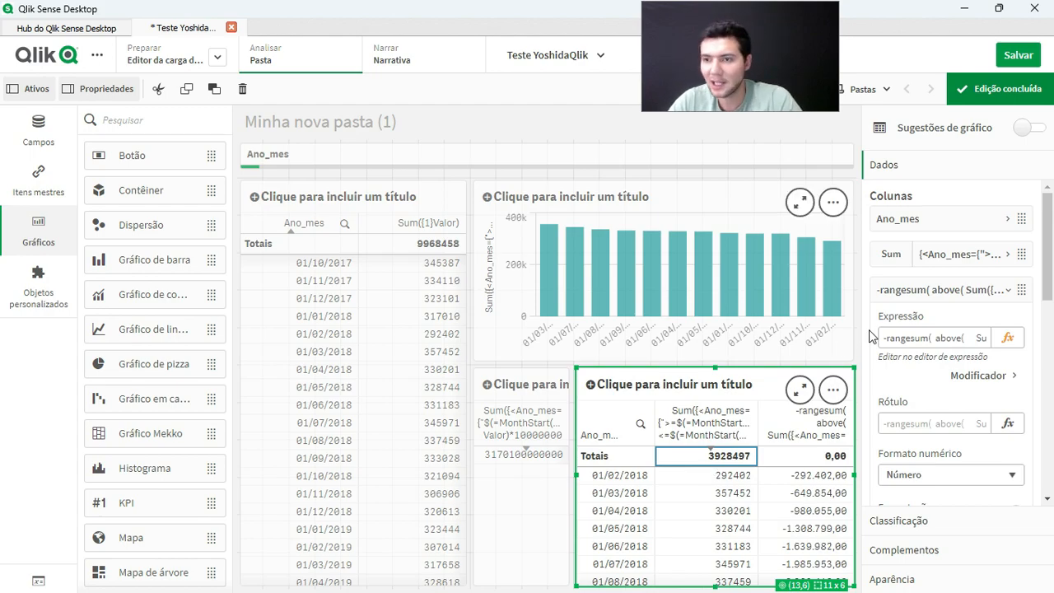
Prepend $(=Sum({<Ano_mes={"$(=MonthStart(min(Ano_mes),-1))"}>} Valor)*10000000) to the negated rangesum expression, apply it and enlarge the table
click(1006, 337)
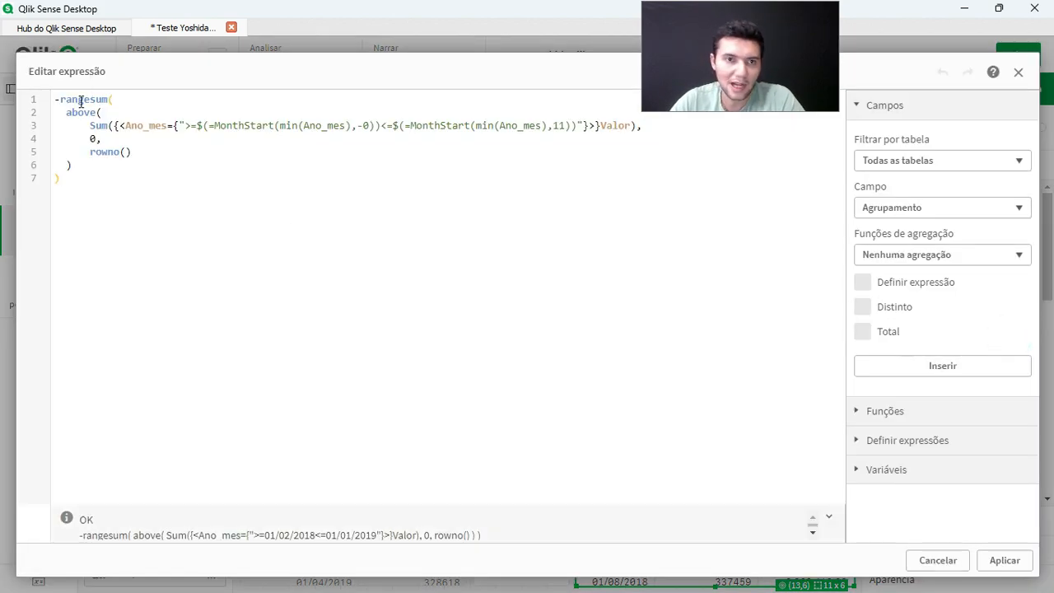
click(56, 99)
key(Return)
key(Return)
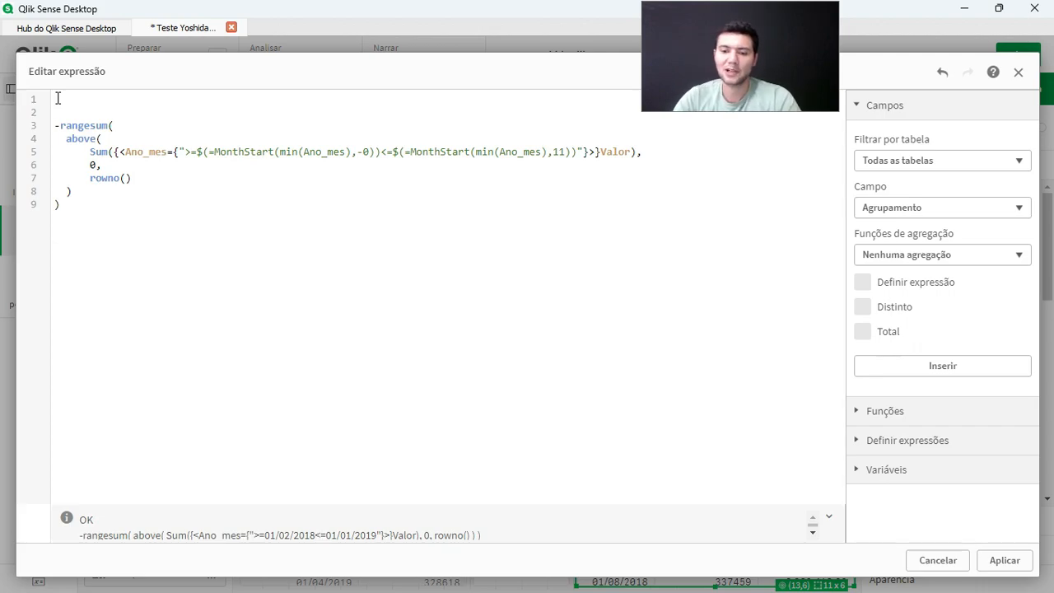
text($(=)
text(Sum({<Ano_mes={"$(=MonthStart(min(Ano_mes),-1))"}>} Valor)*10000000))
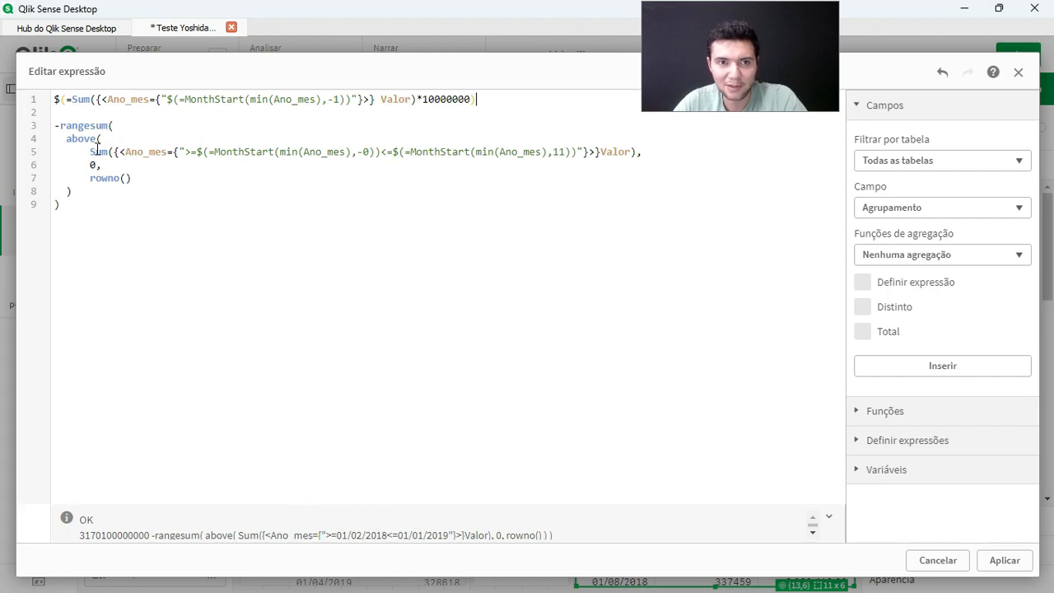
click(65, 126)
key(Return)
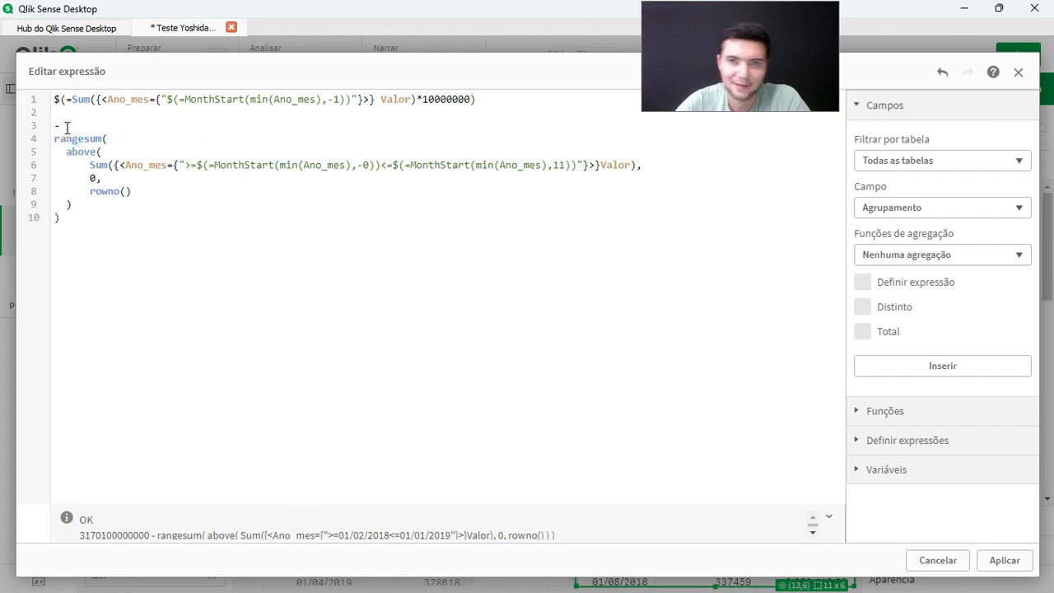
click(1004, 560)
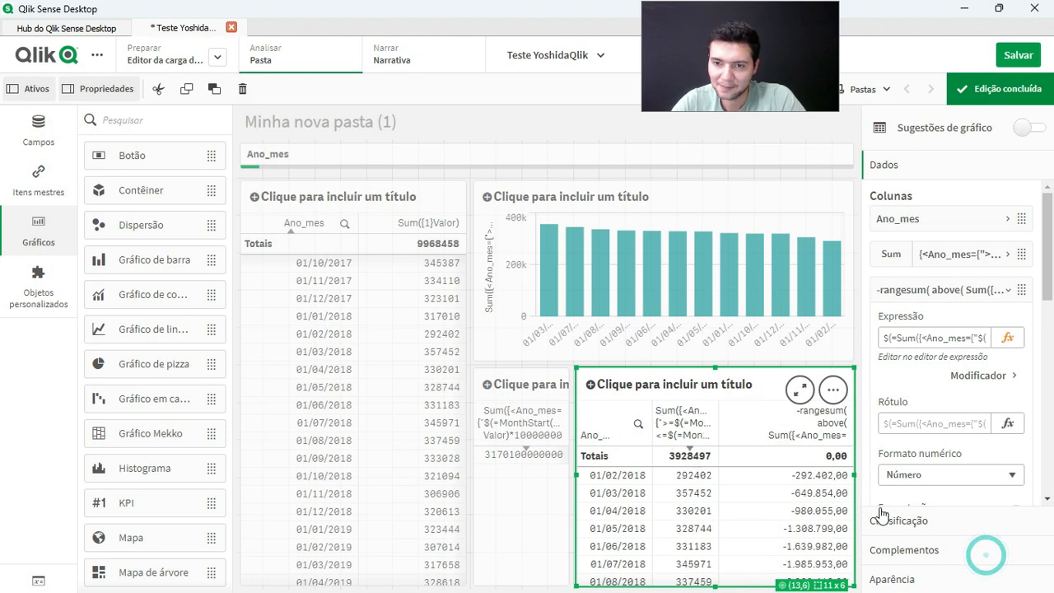
click(800, 389)
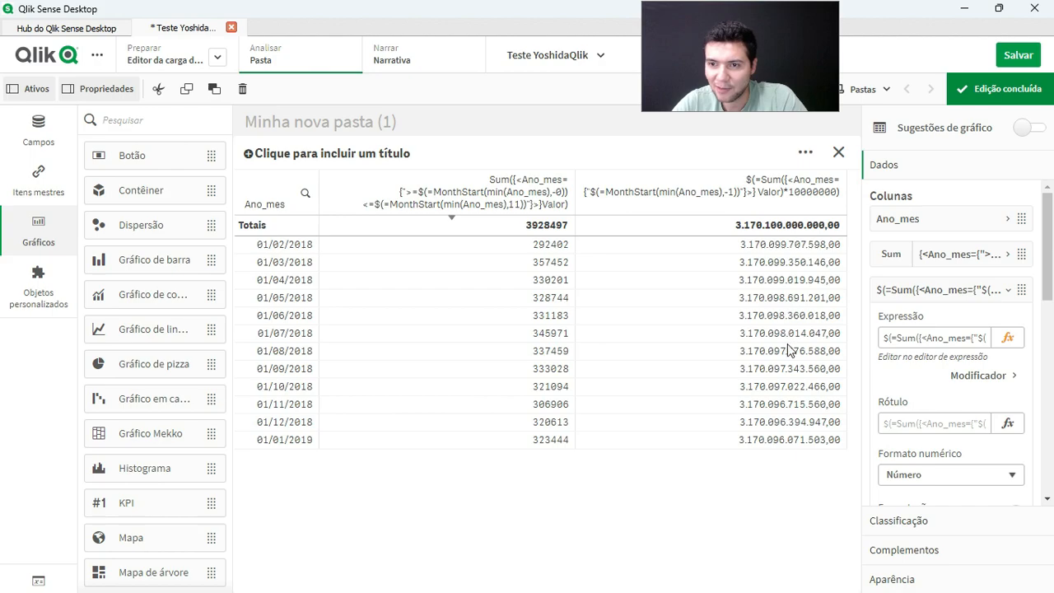
Reduce the multiplier in the subtraction measure's expression to 100000 and apply it
click(1007, 338)
key(BackSpace)
key(BackSpace)
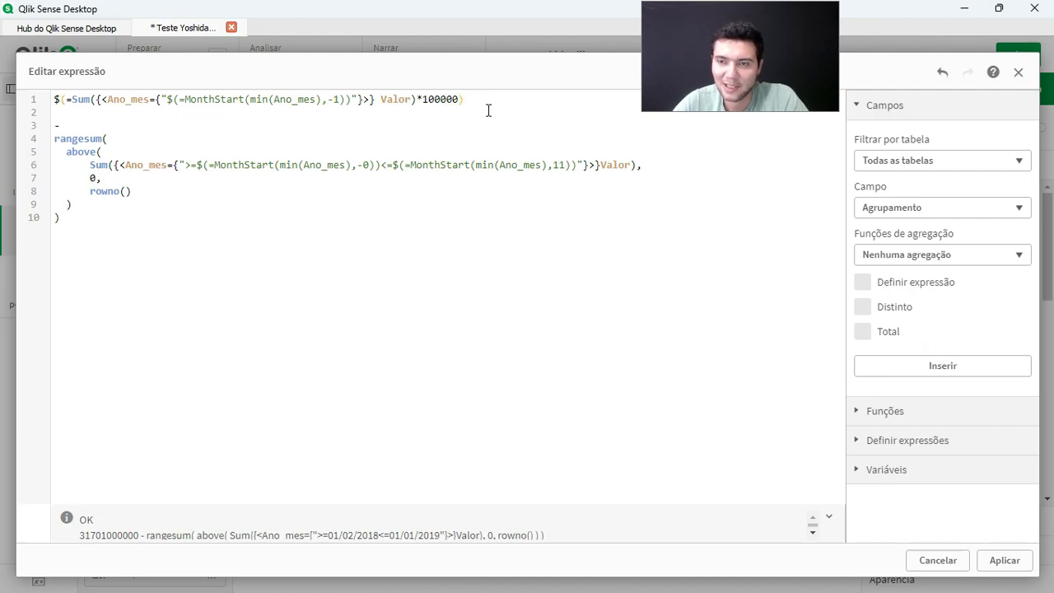
click(1004, 559)
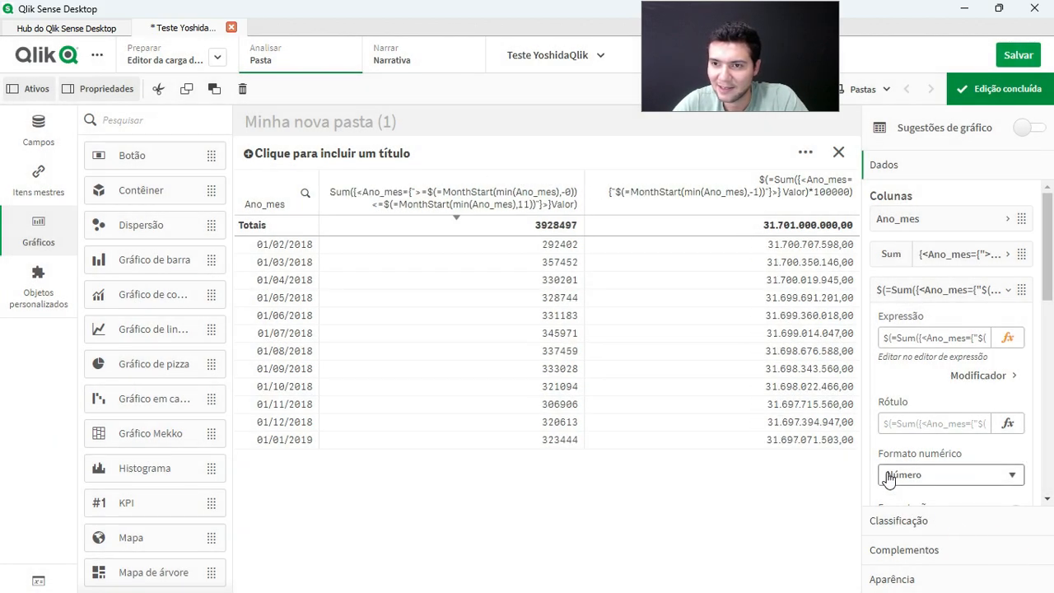
Set the multiplier in the subtraction measure's first line to 100 and apply the expression
click(1008, 338)
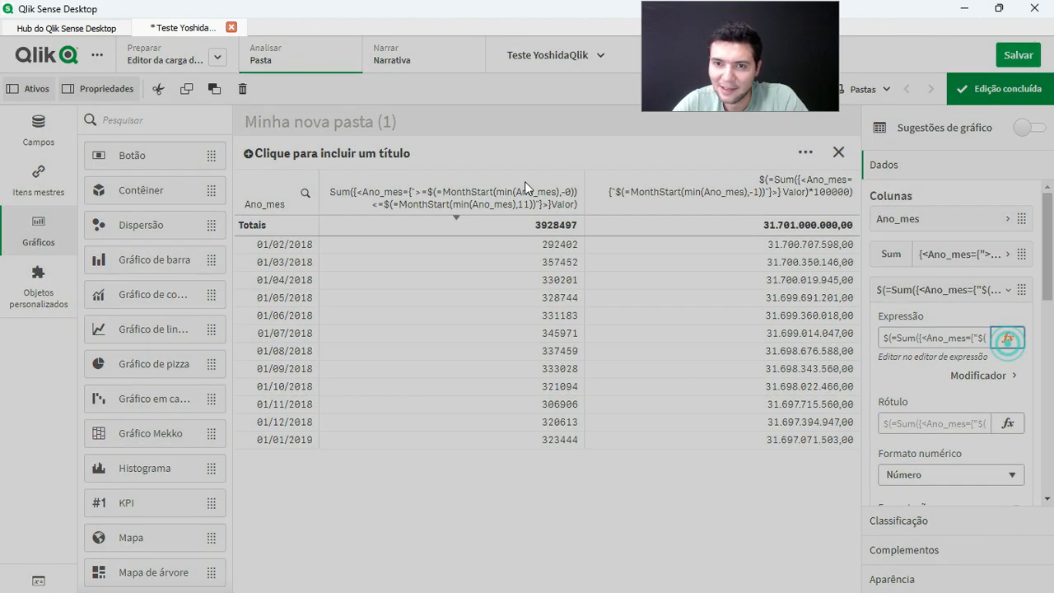
click(459, 99)
key(BackSpace)
key(BackSpace)
key(BackSpace)
key(BackSpace)
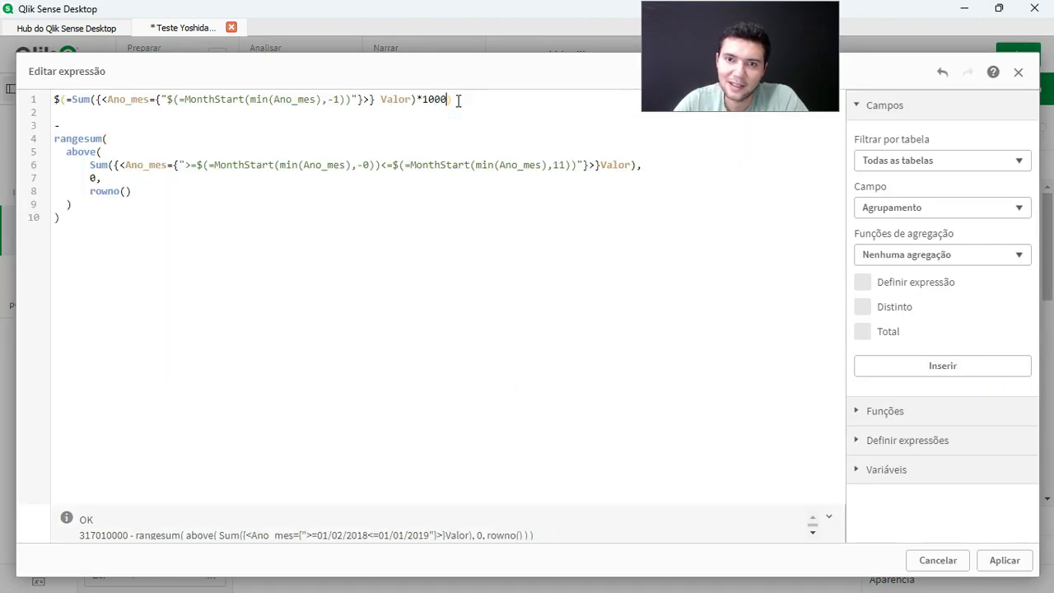
text(0)
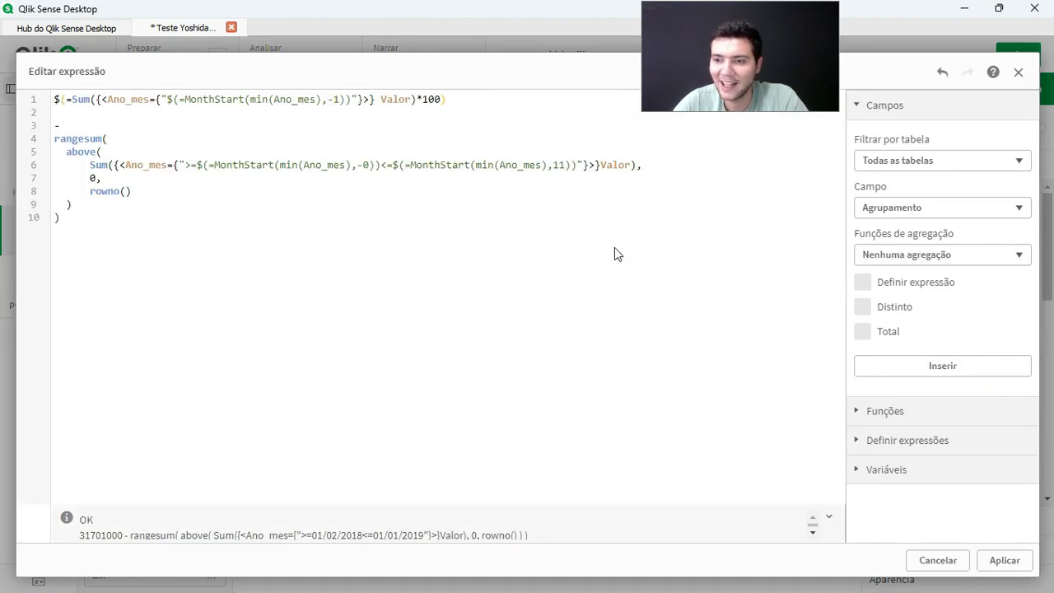
click(1004, 559)
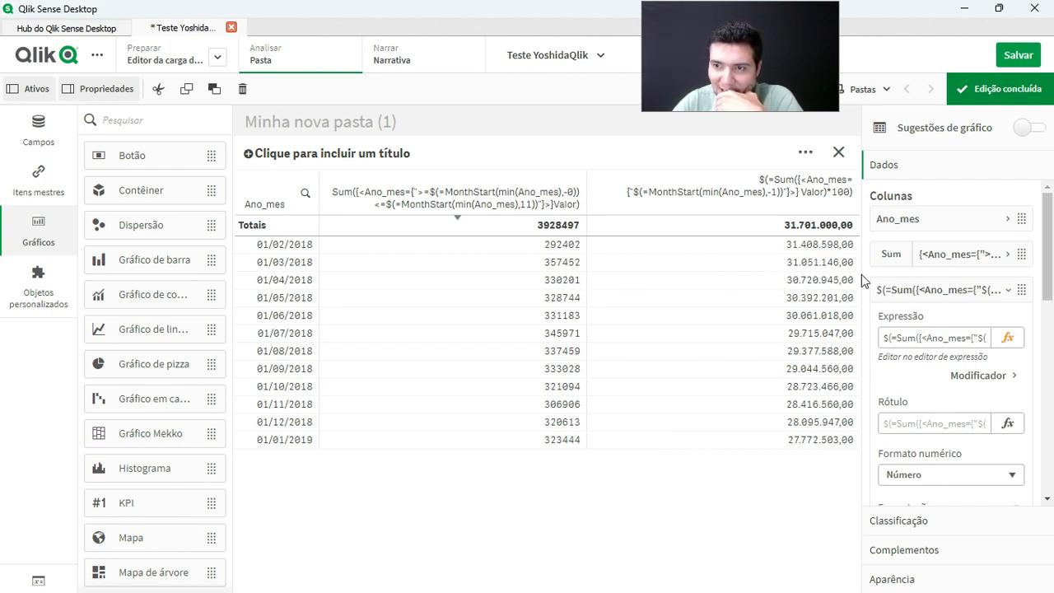
Duplicate the subtraction measure's column in the table
click(921, 290)
right_click(952, 298)
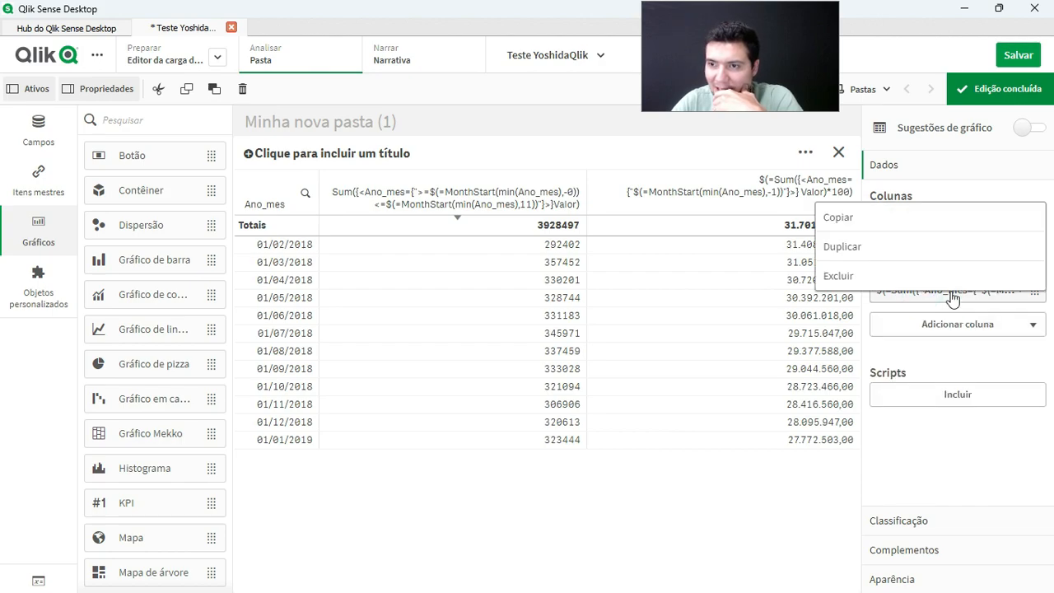
click(962, 255)
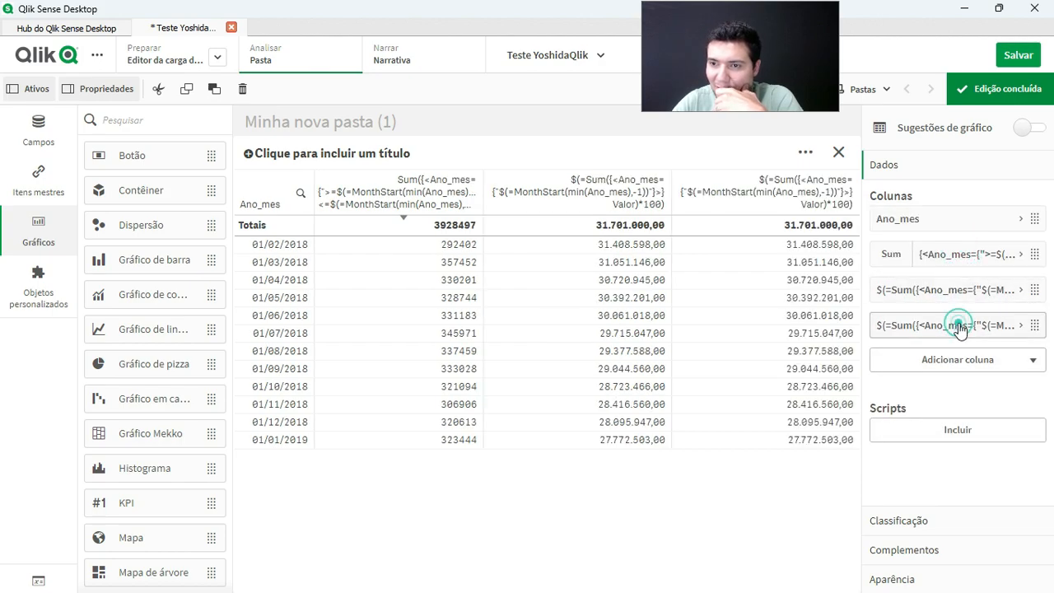
Remove the fixed Sum part and the minus sign from the duplicated column's expression, keeping only rangesum, and apply it
click(958, 324)
click(1011, 372)
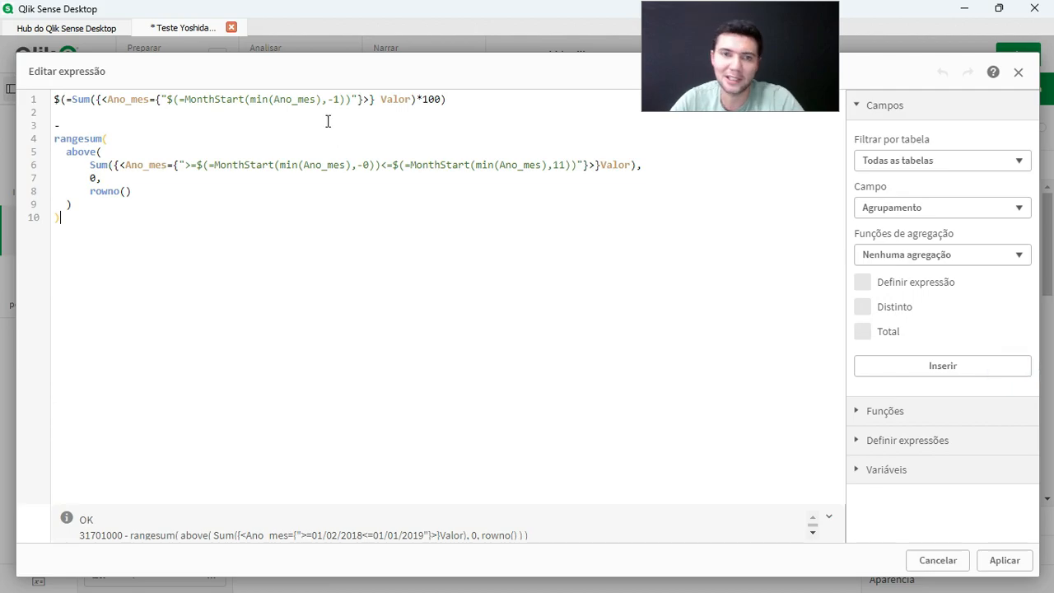
shift+click(75, 125)
key(BackSpace)
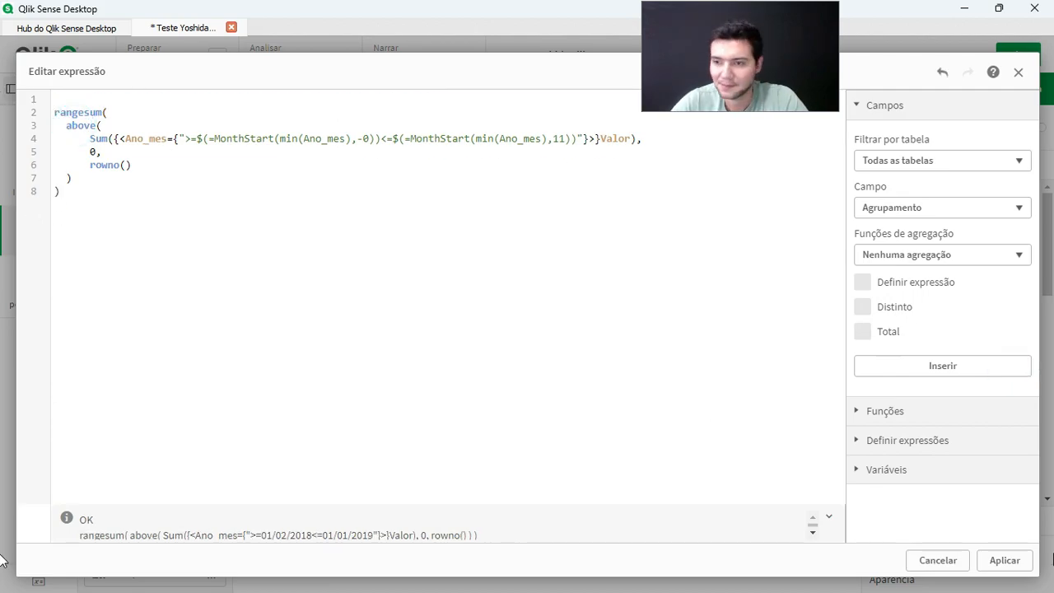
click(1003, 560)
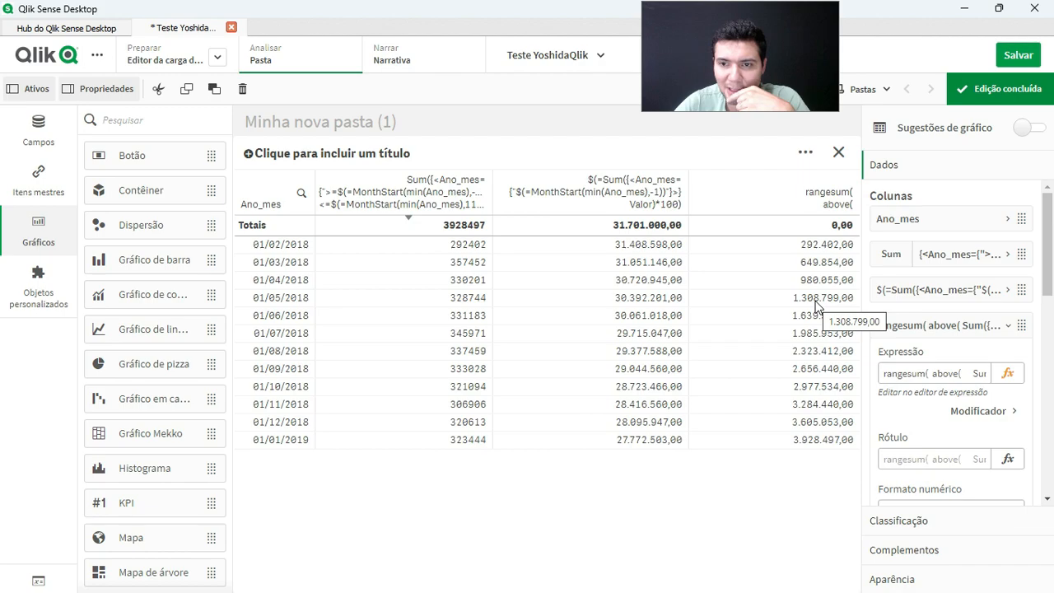
Examine the full expression of the original subtraction column and how its fixed part is evaluated
click(994, 291)
click(1009, 336)
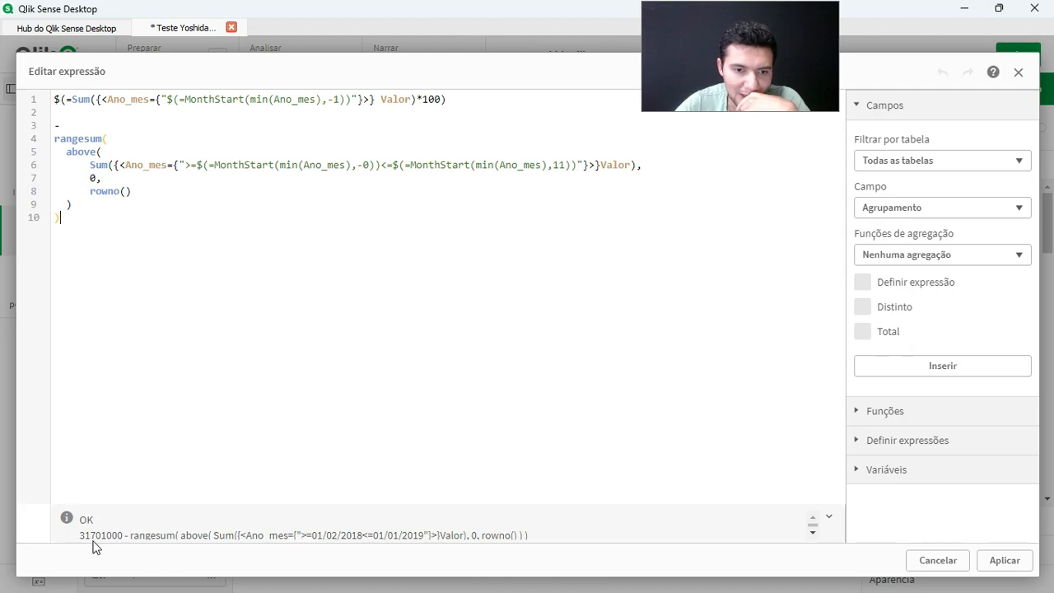
click(1005, 560)
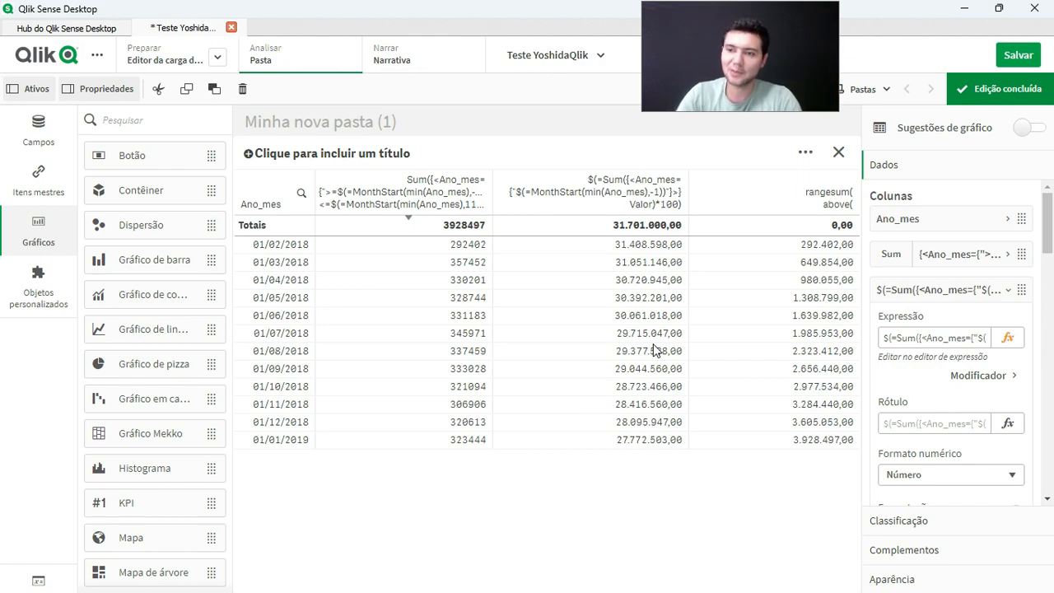
Copy the subtraction column's full expression and replace the bar chart's measure expression with it
click(1019, 346)
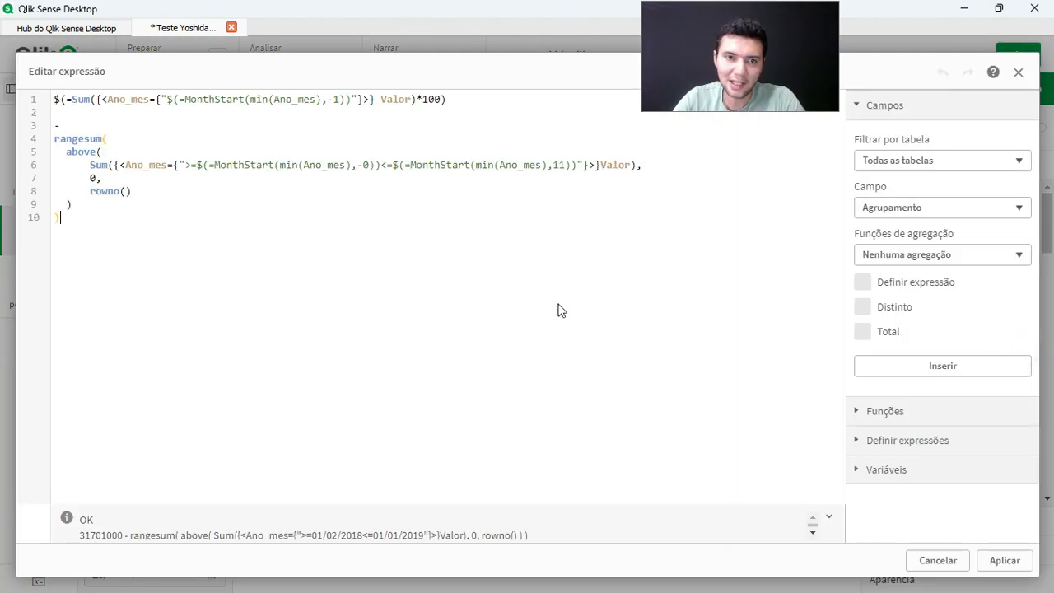
key(ctrl+a)
click(1003, 561)
click(838, 152)
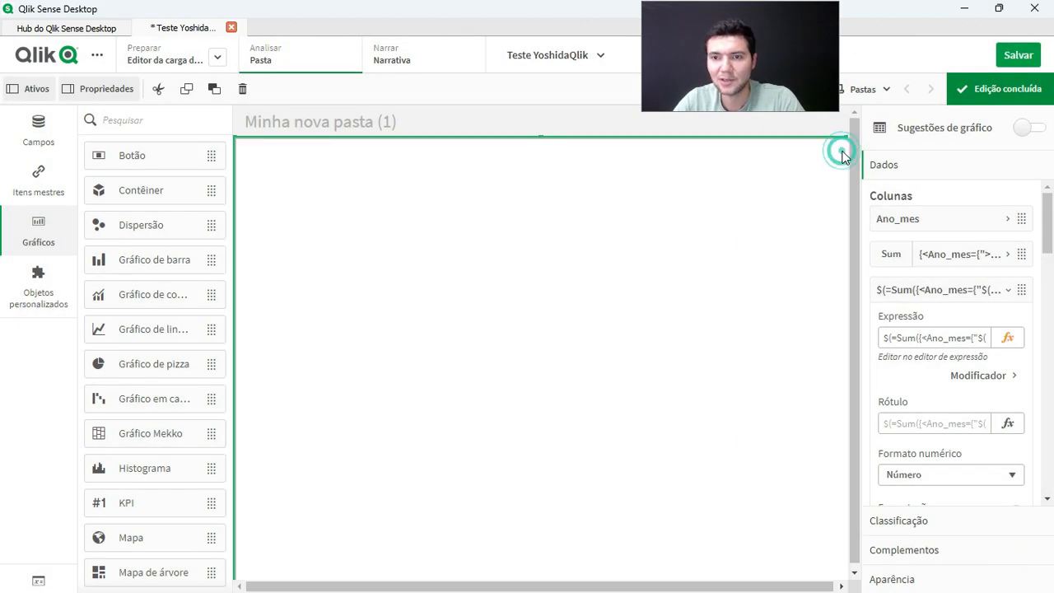
click(693, 273)
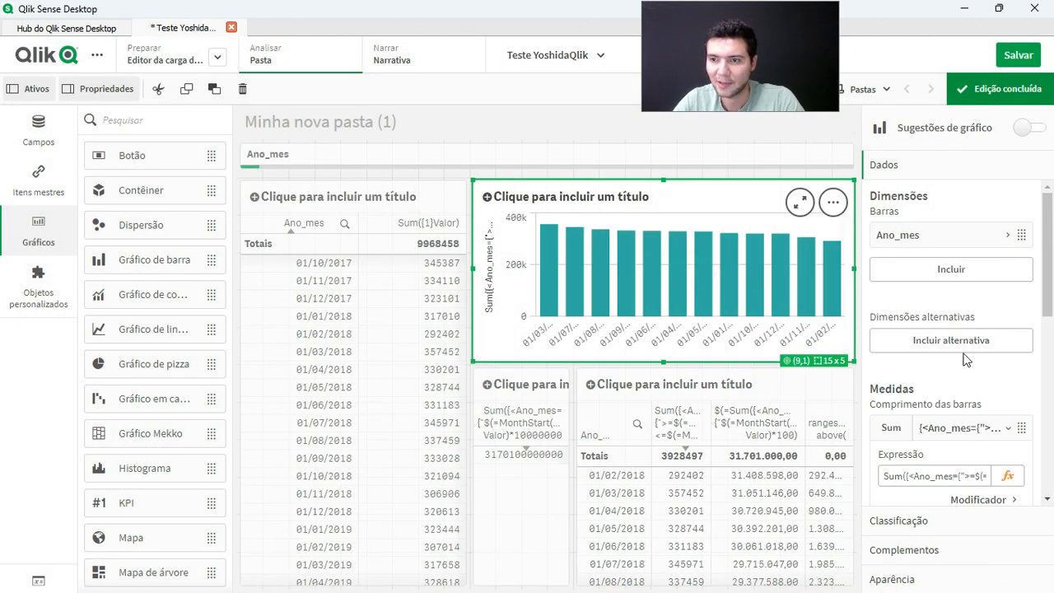
click(1007, 476)
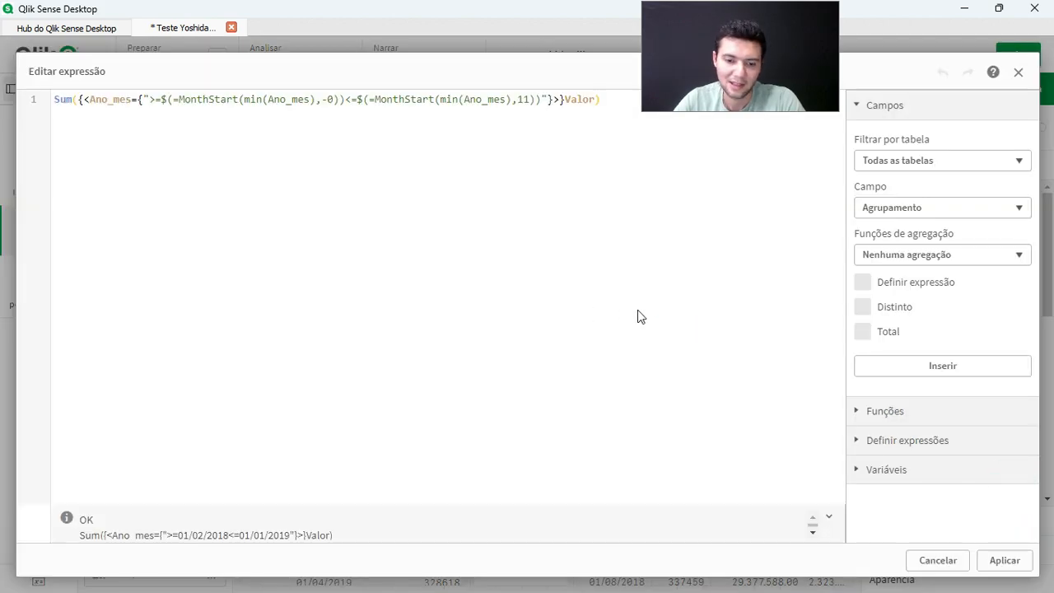
key(ctrl+a)
key(ctrl+v)
click(1004, 560)
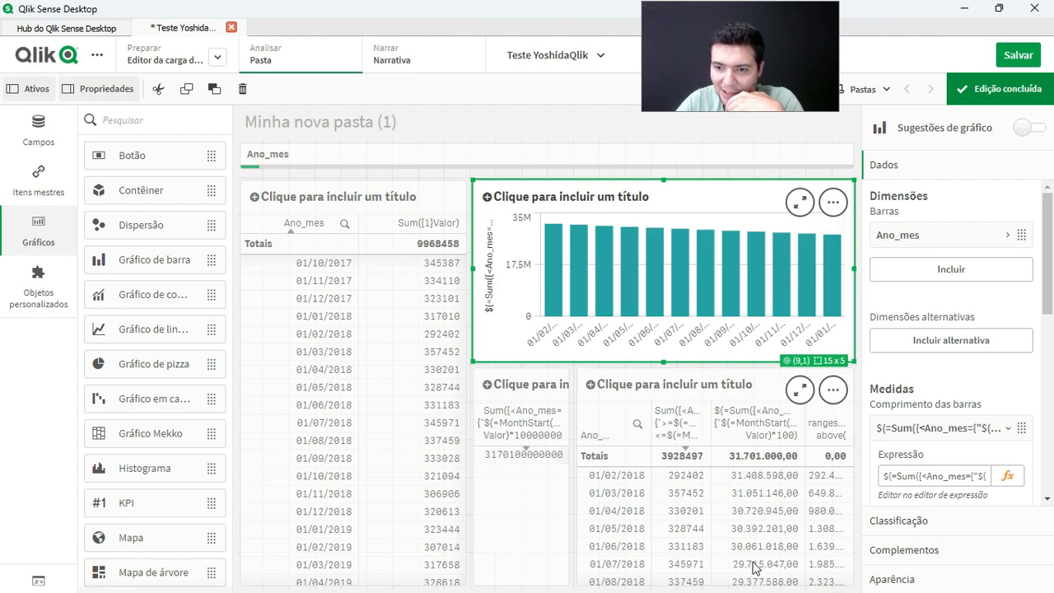
Enlarge the bar chart, leave sheet editing and examine the monthly bars' values
click(800, 202)
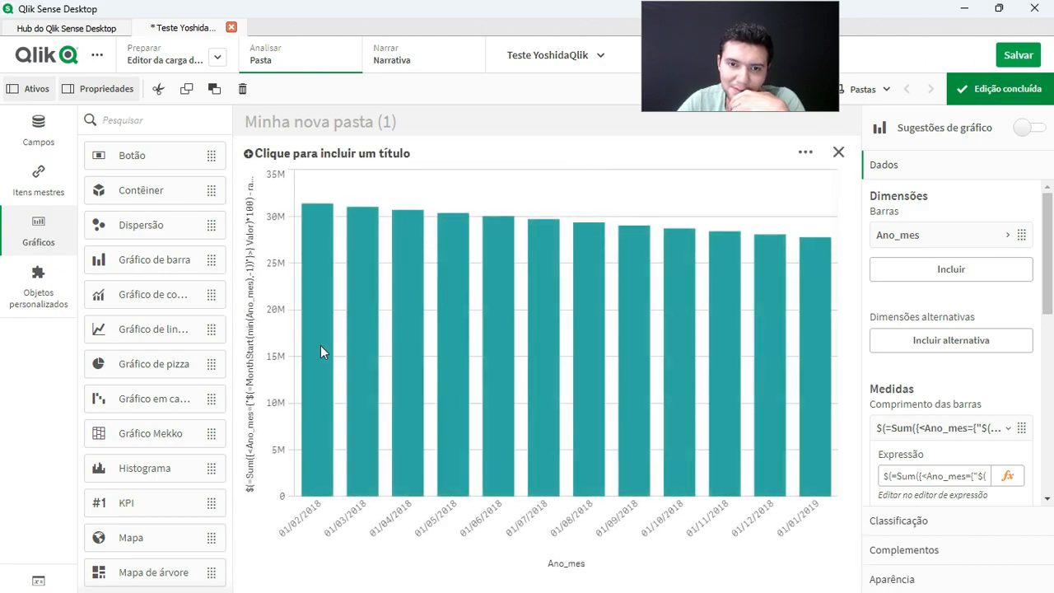
click(999, 89)
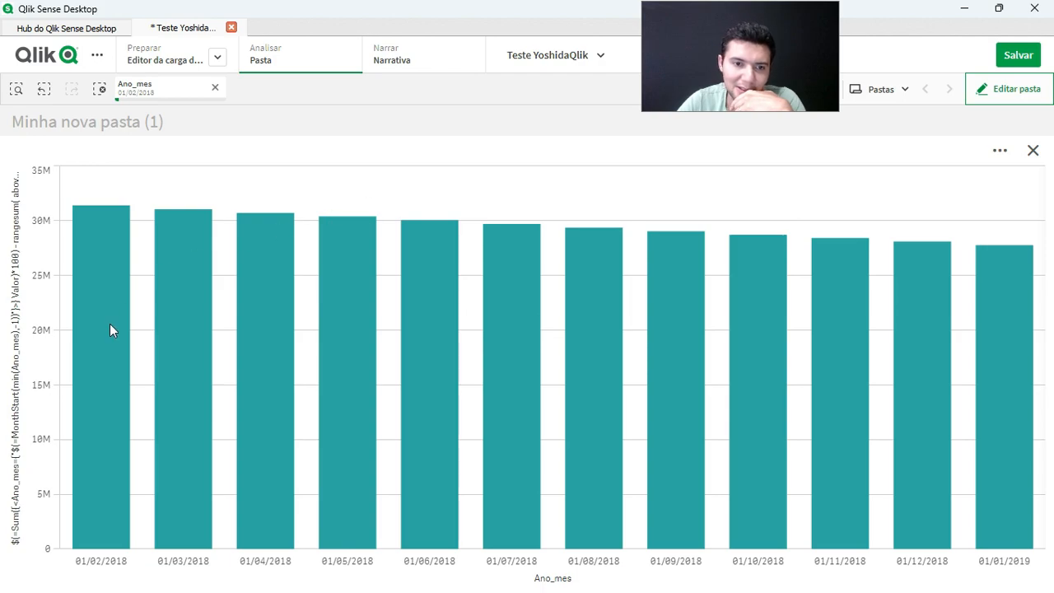
mouse_move(109, 324)
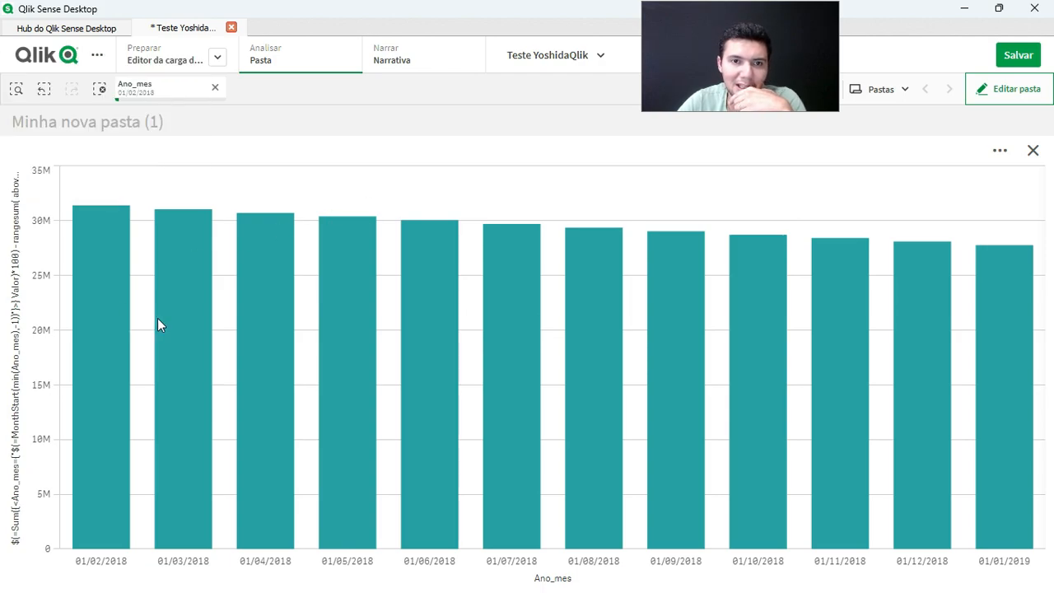
mouse_move(180, 324)
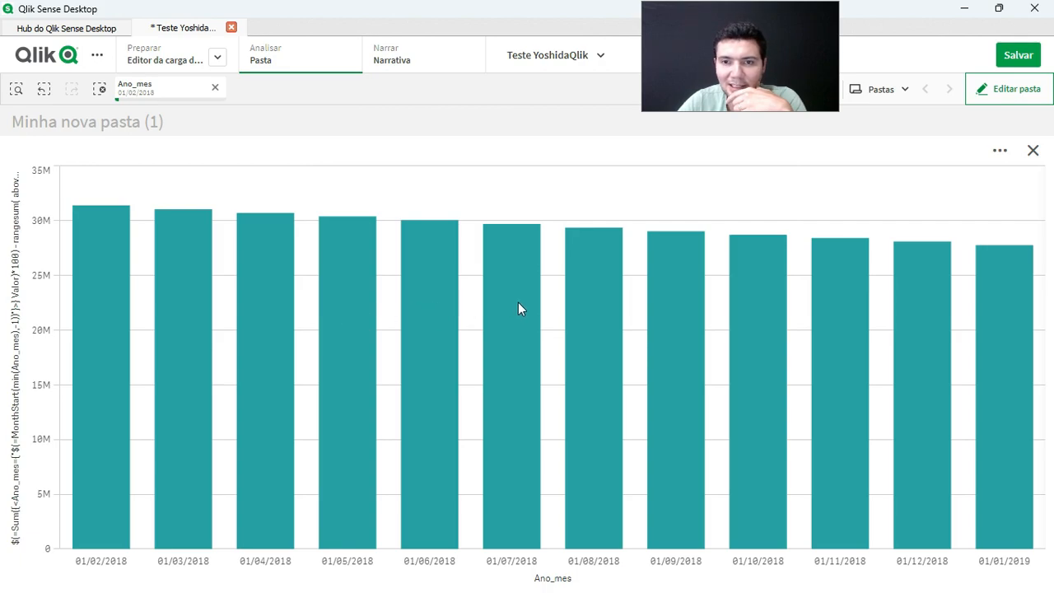
mouse_move(518, 309)
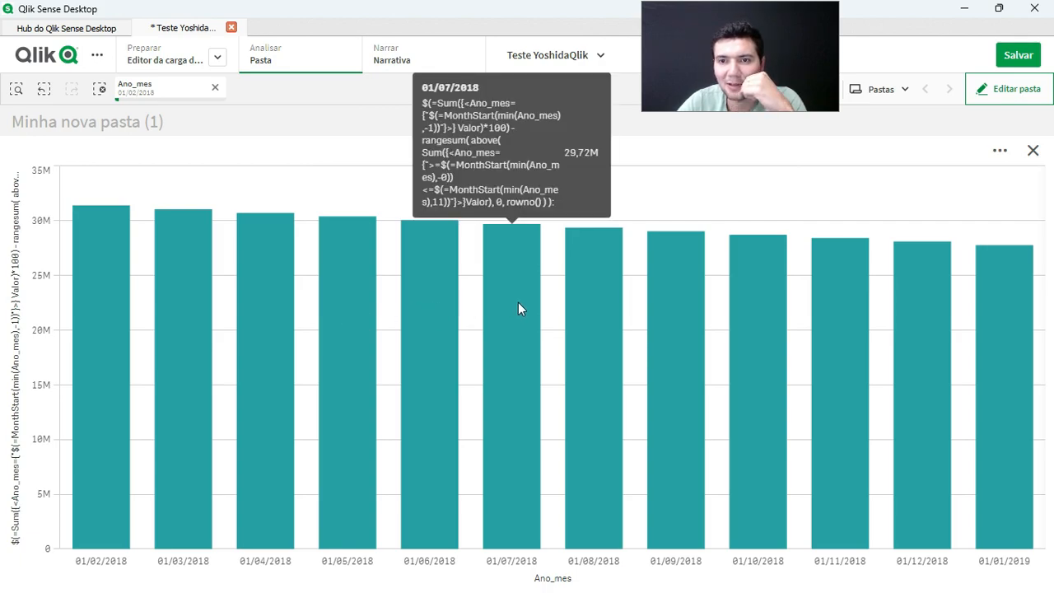
Resume editing the sheet and label the bar chart's measure Fixo Subtração
click(1004, 90)
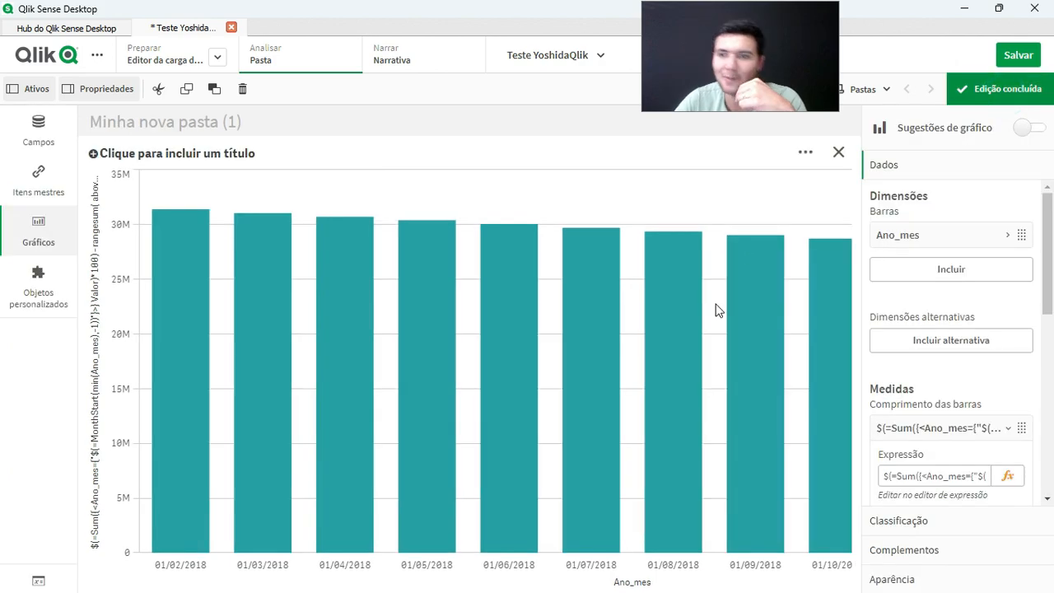
click(922, 487)
text(FEc)
key(BackSpace)
key(BackSpace)
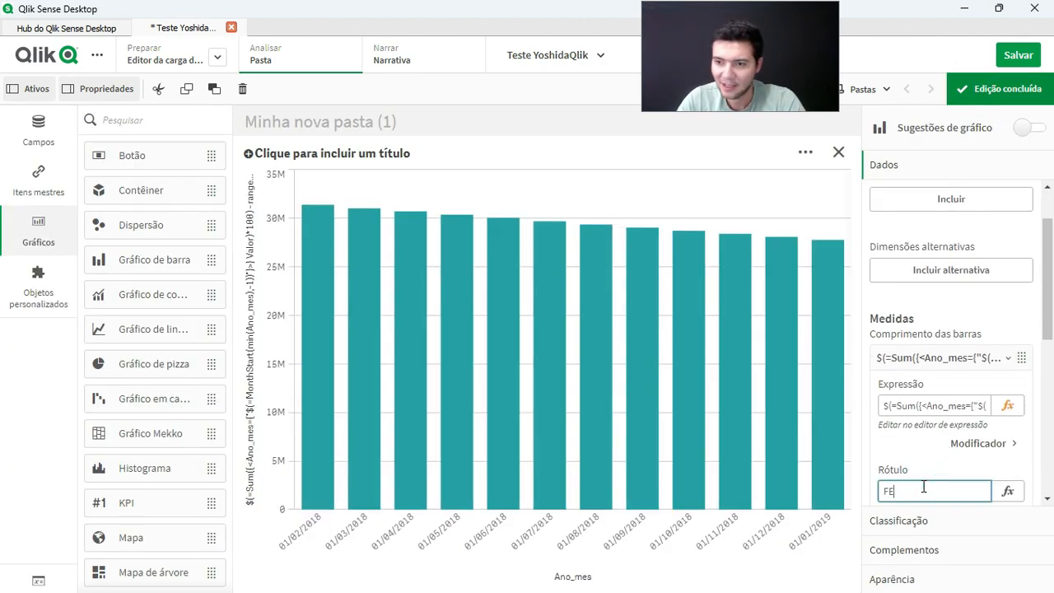
text(ixo Subtração)
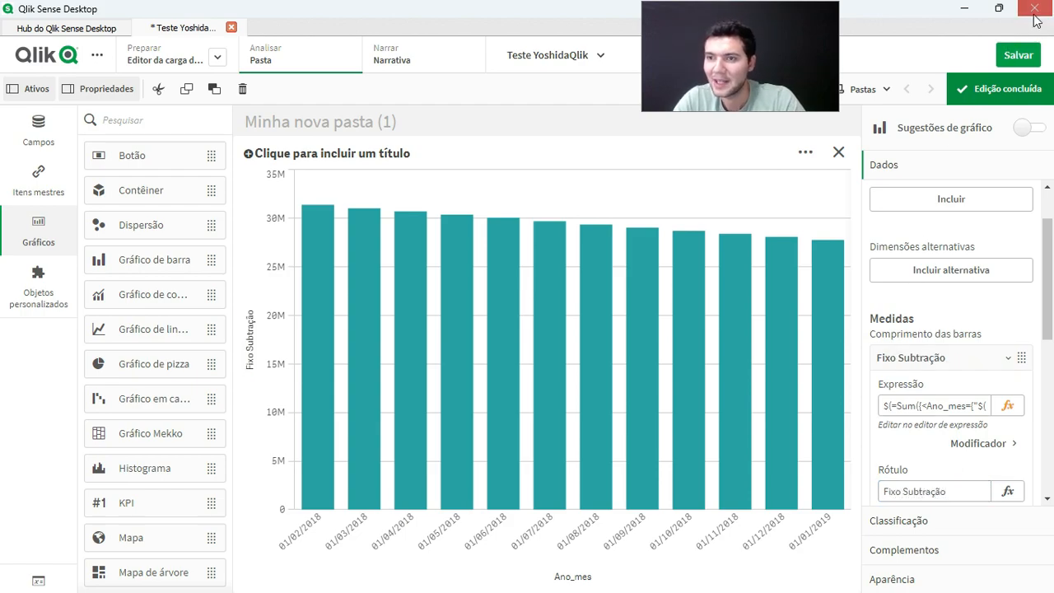
Finish editing and check the Fixo Subtração values of individual months in the enlarged bar chart
click(1004, 99)
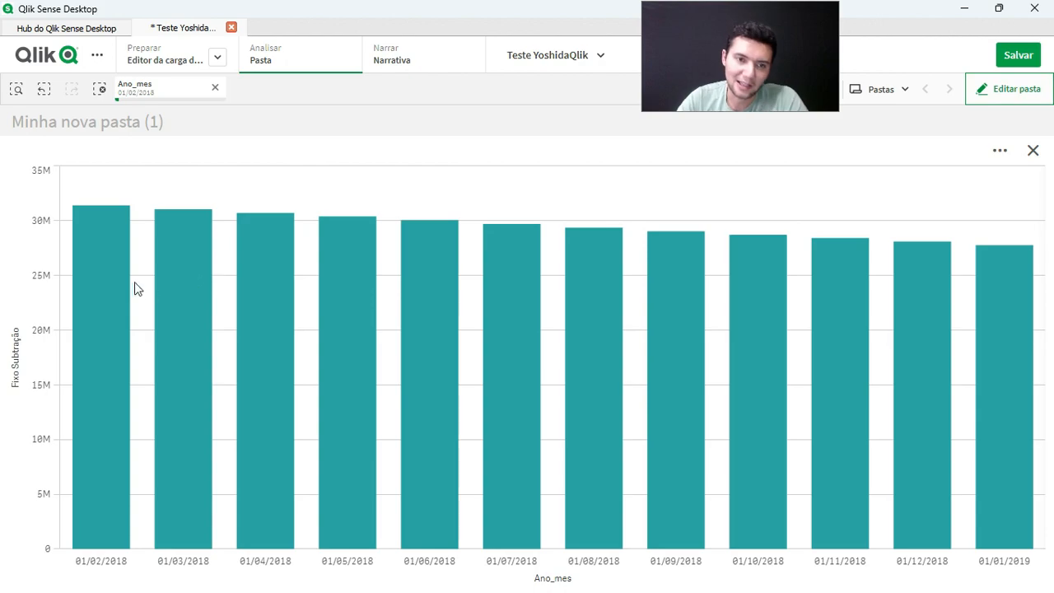
mouse_move(122, 289)
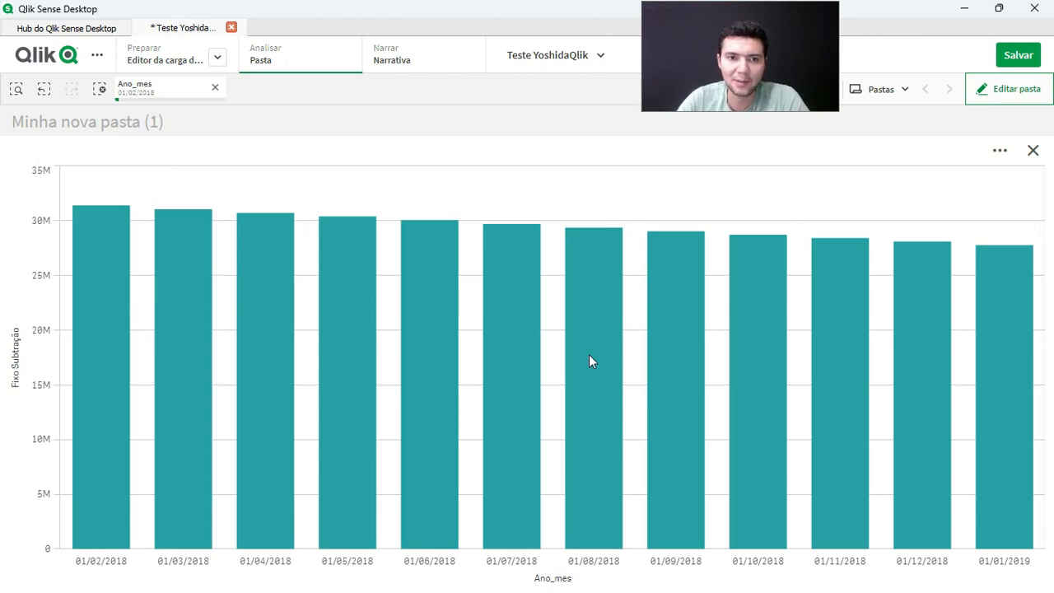
mouse_move(589, 351)
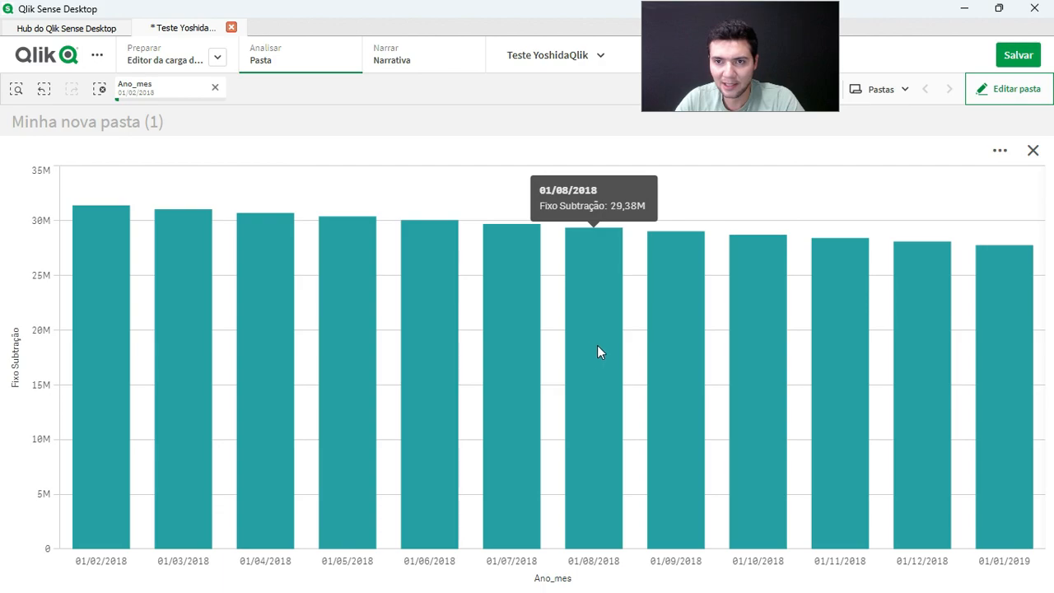
mouse_move(772, 377)
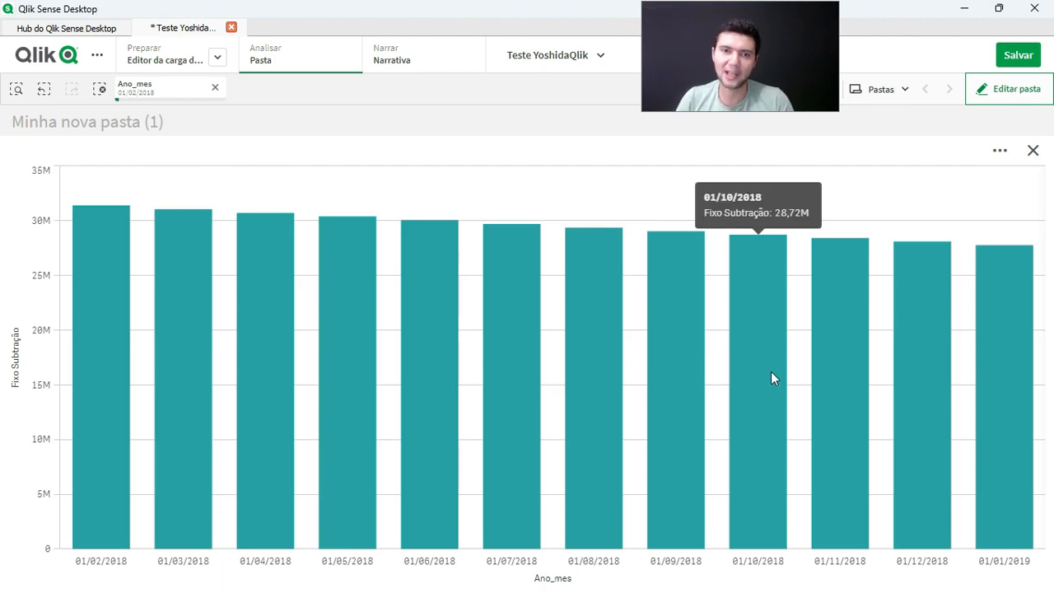